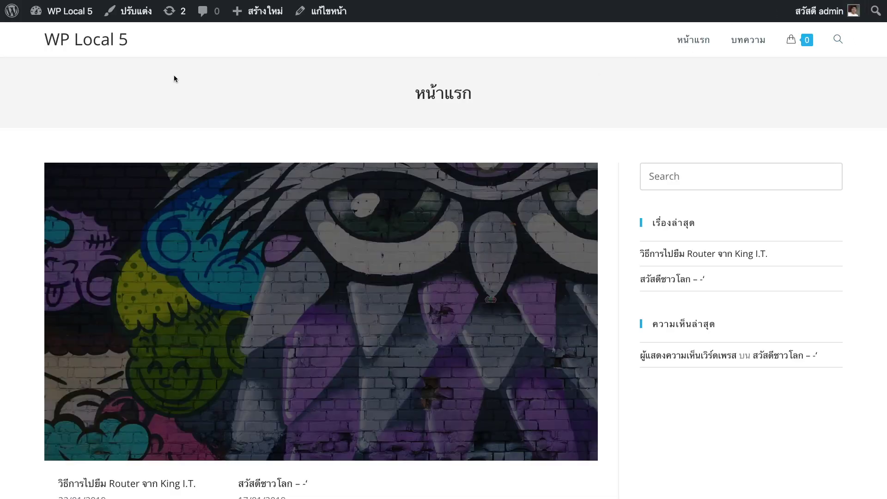
Go from the site's home page to the menu editor in the WordPress admin.
mouse_move(74, 21)
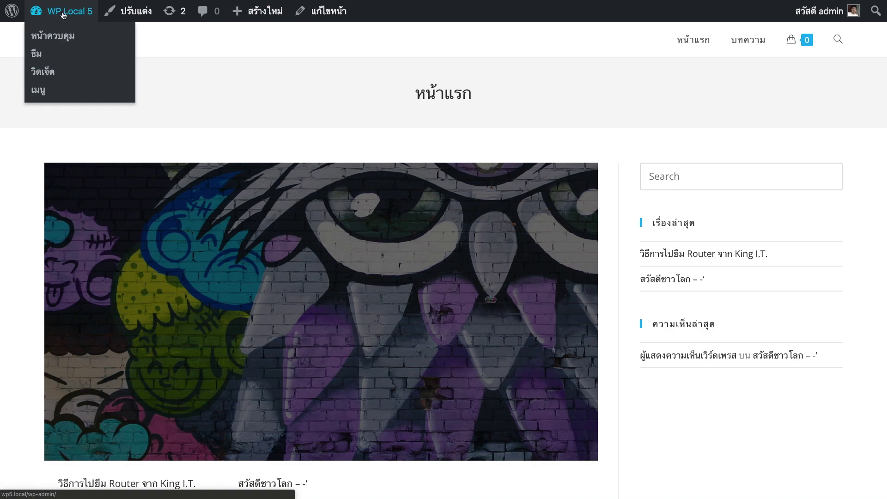
click(41, 89)
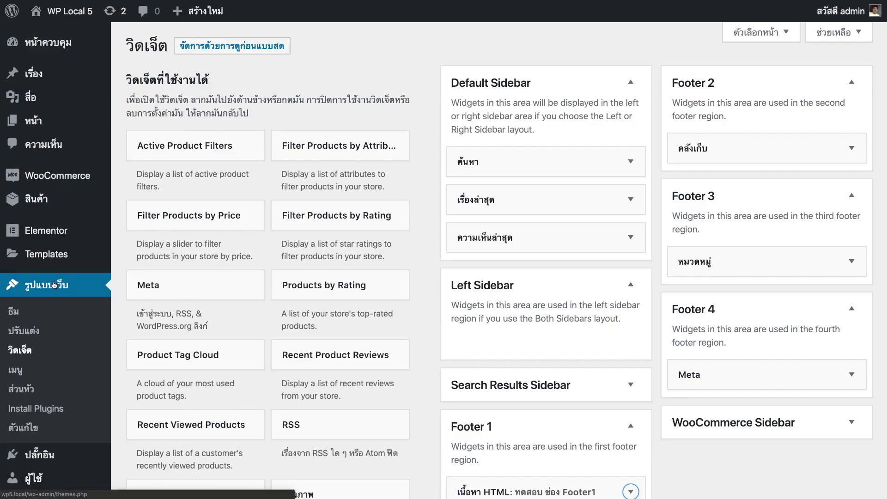
click(17, 371)
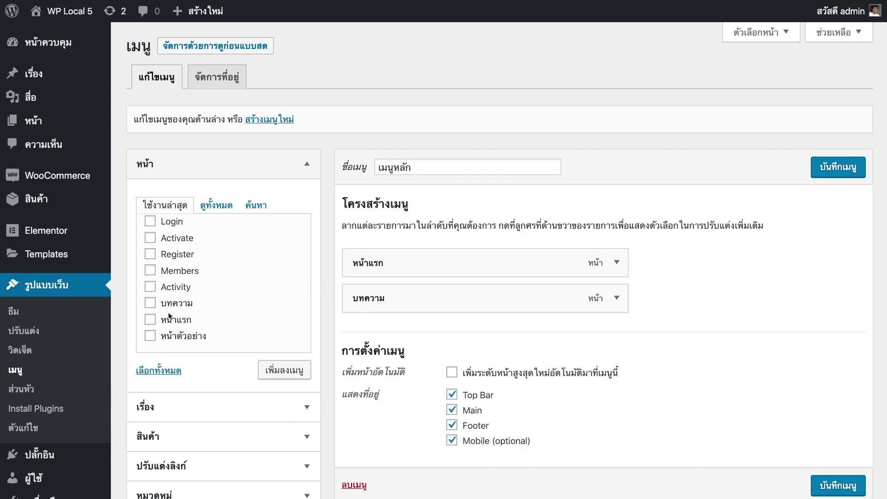
Examine the item sources available for the menu, from pages, posts and products to custom links, categories, Product tags and WooCommerce endpoints.
scroll(171, 299, down, 5)
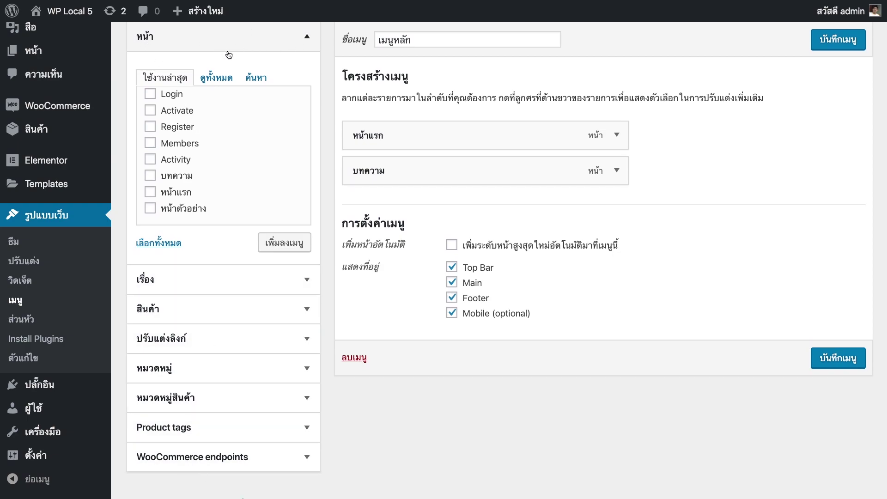
click(259, 283)
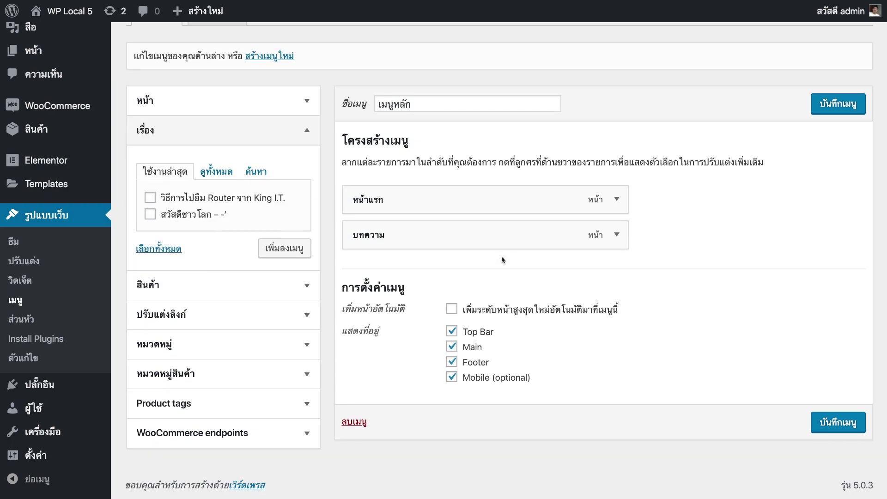
click(212, 290)
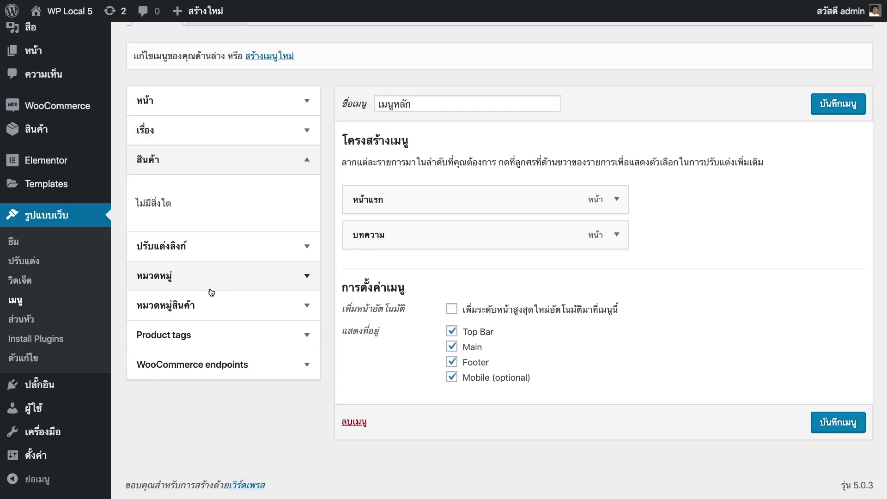
click(190, 246)
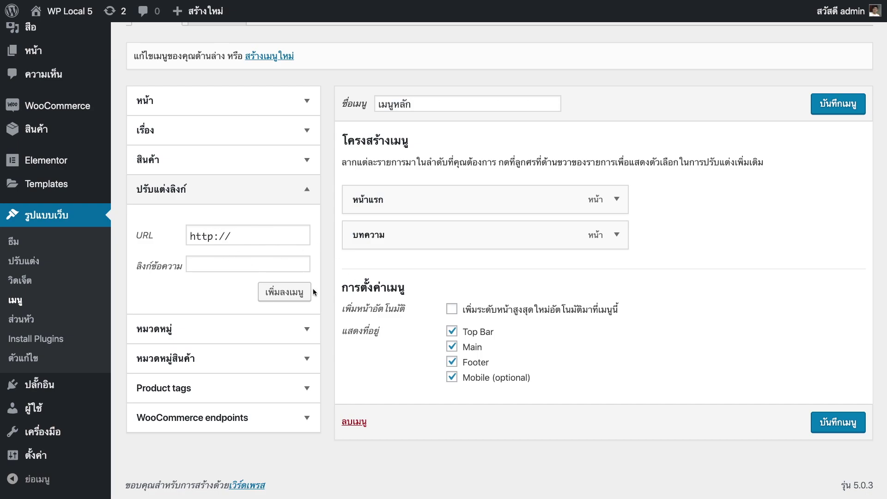
click(198, 338)
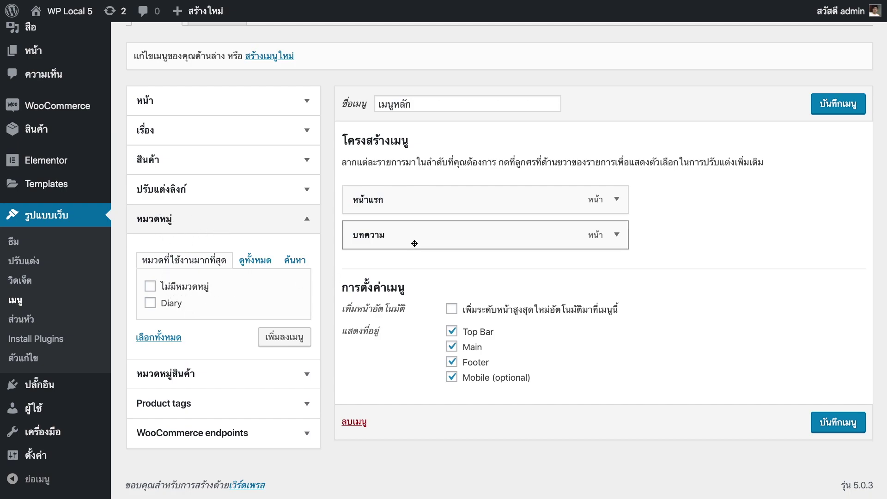
click(220, 372)
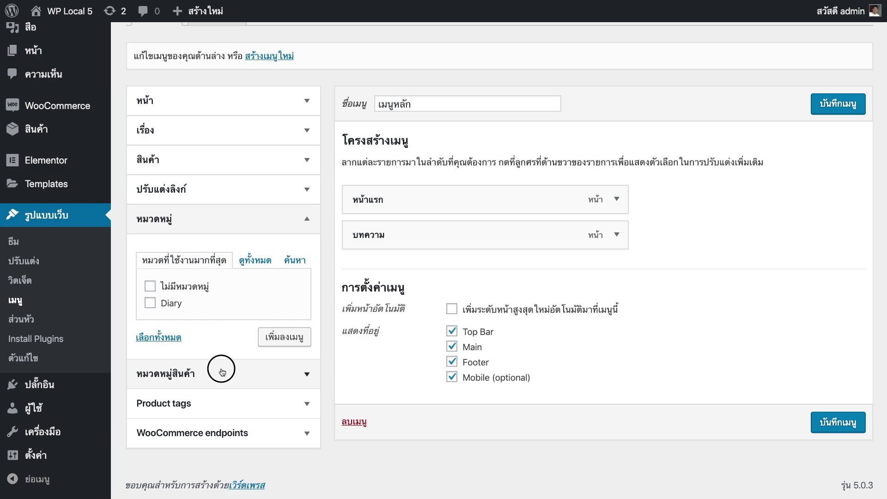
click(222, 396)
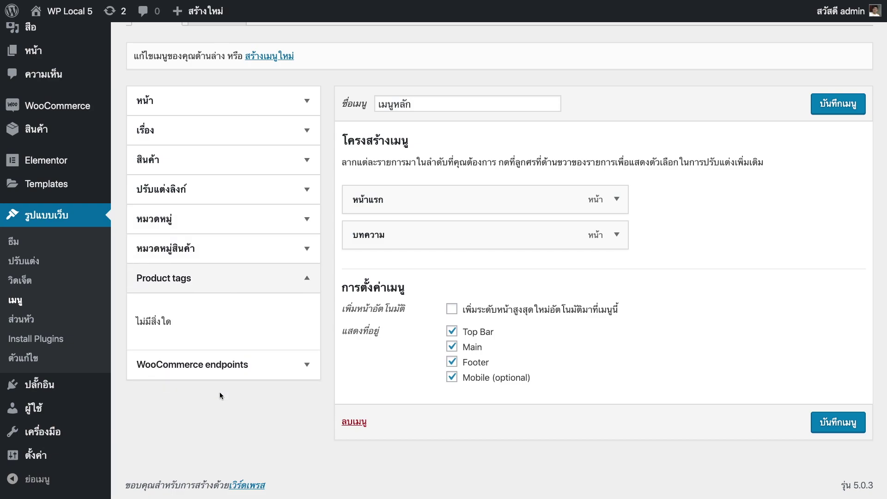
click(212, 364)
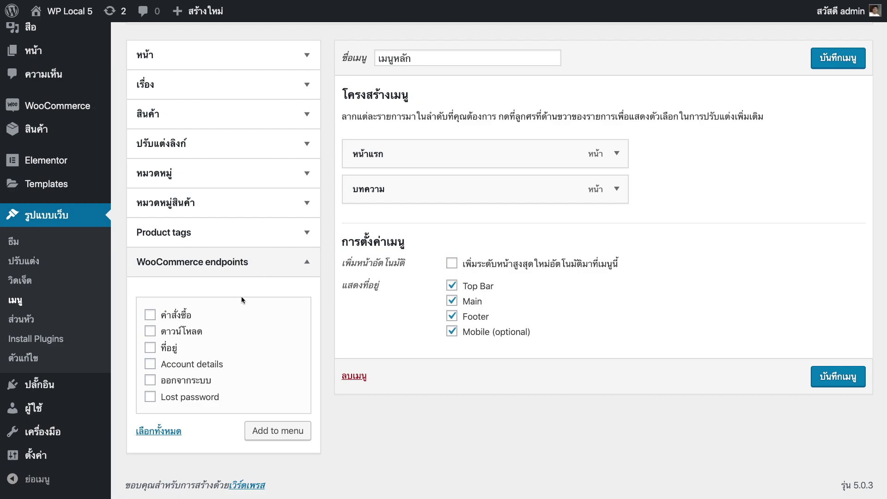
click(289, 275)
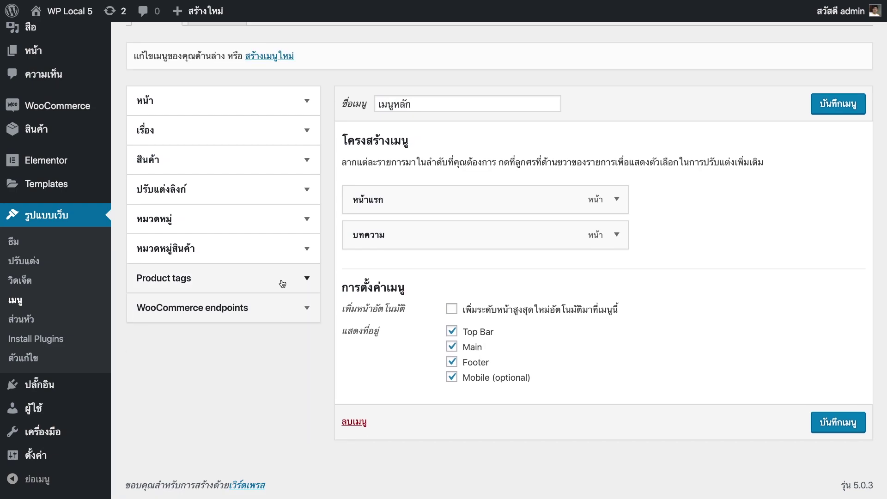
click(204, 101)
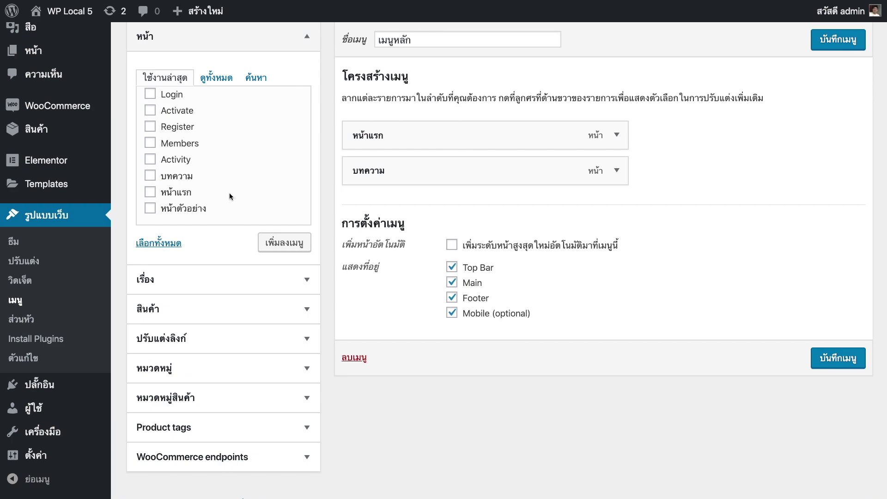
click(209, 361)
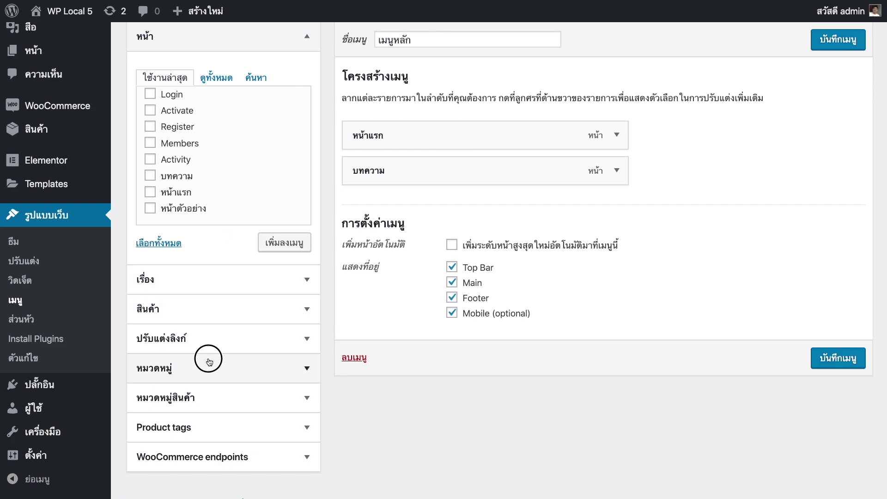
click(211, 109)
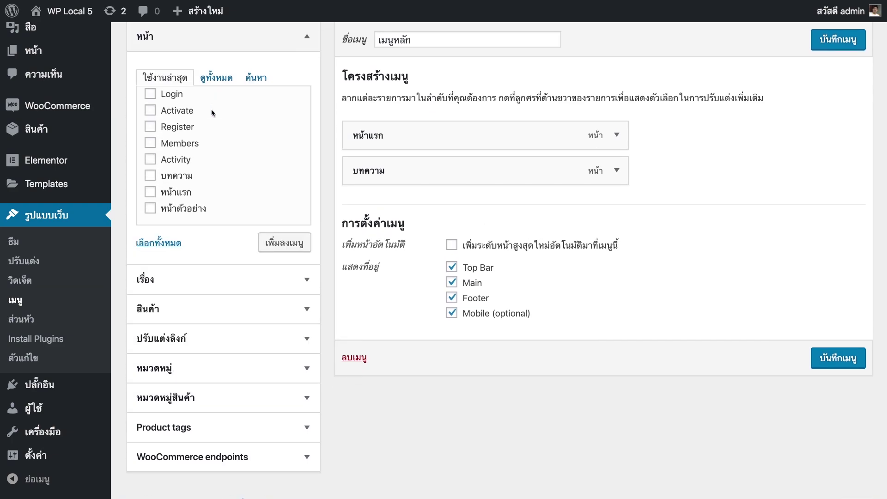
Add the Activate, Register and Members pages to the menu เมนูหลัก.
scroll(215, 131, up, 3)
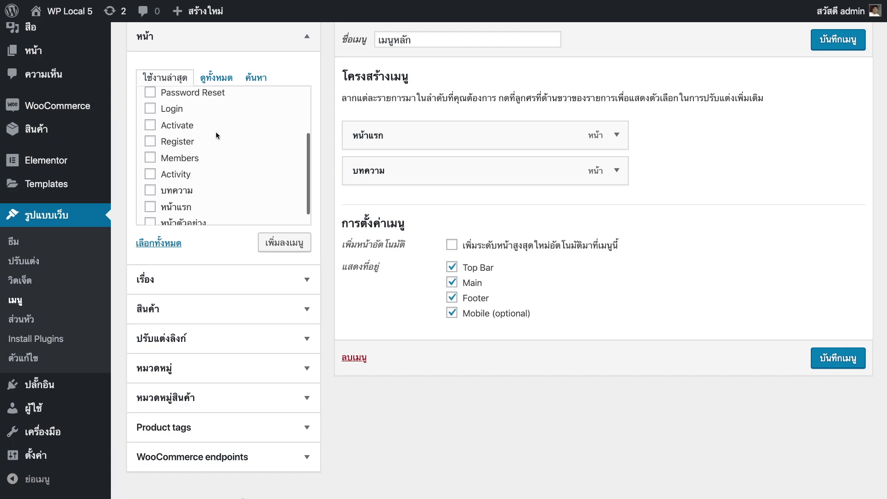
scroll(215, 132, down, 3)
click(179, 132)
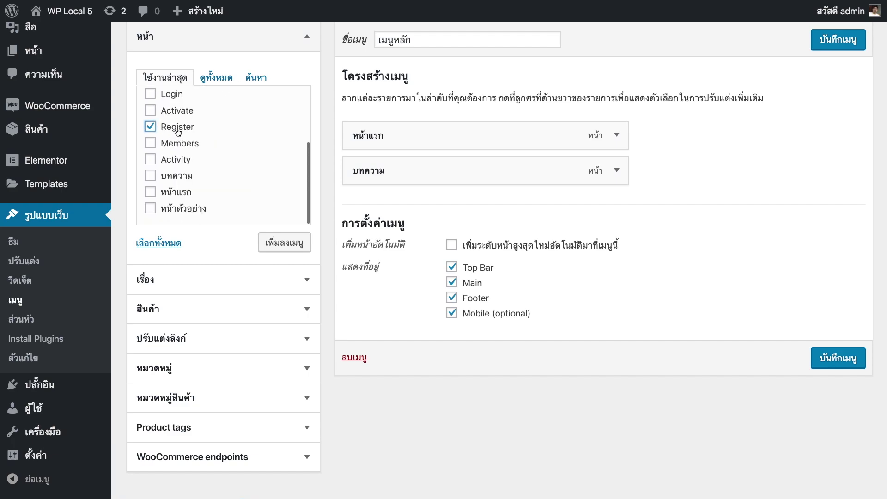
click(180, 114)
click(175, 143)
click(286, 241)
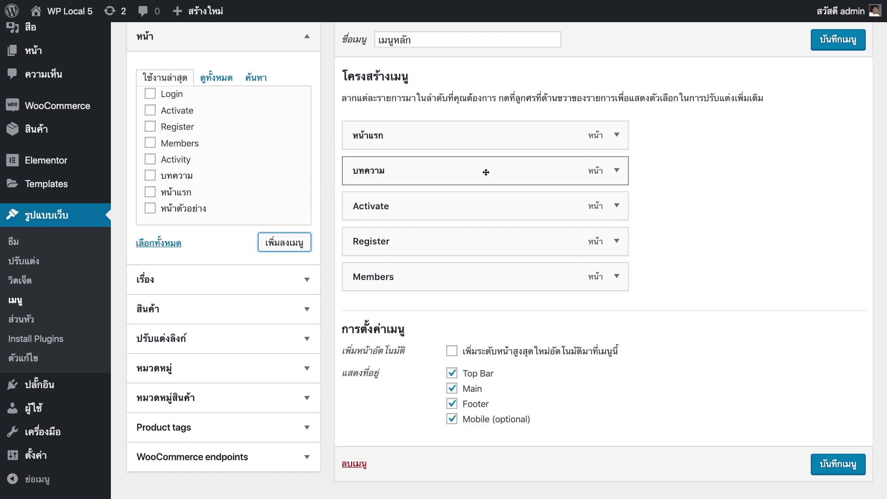
Add the Diary post category to the menu เมนูหลัก.
click(199, 367)
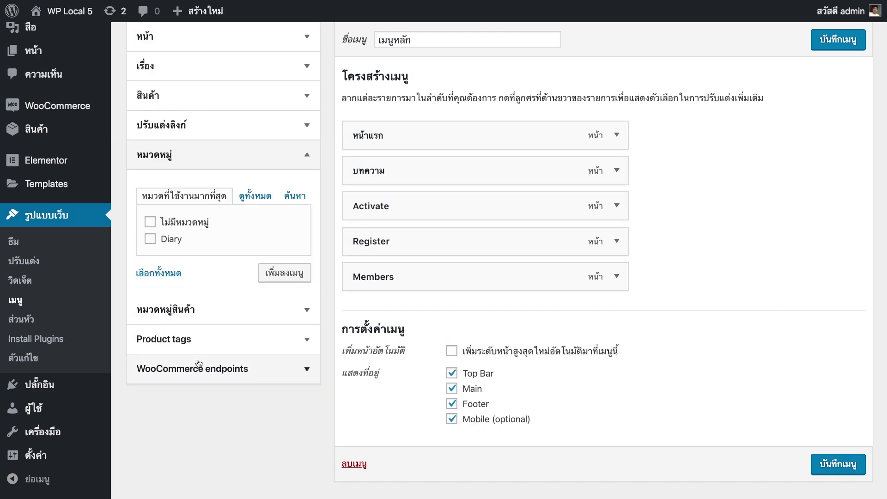
click(172, 240)
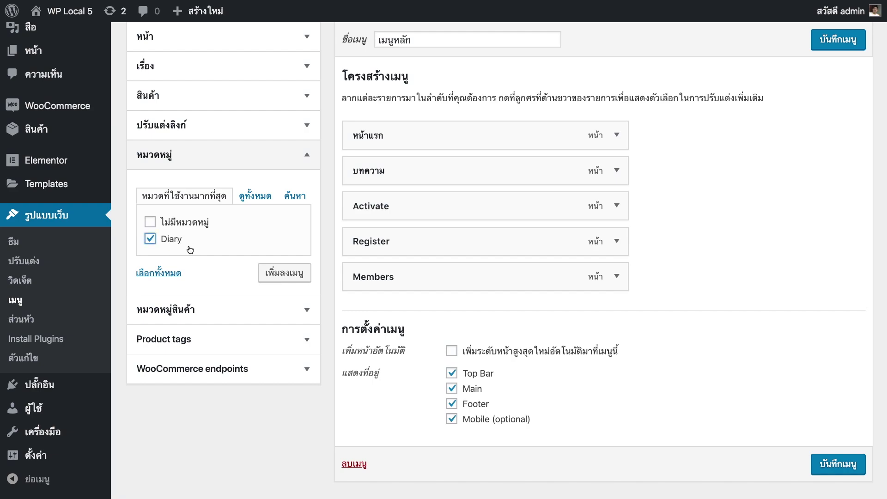
click(280, 275)
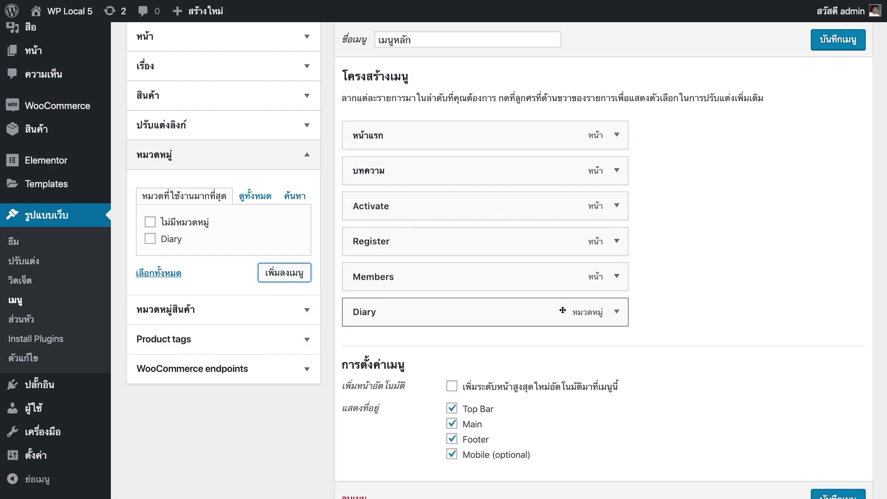
Nest the Diary item as a sub-item under บทความ and save the menu.
click(447, 311)
drag(448, 311, 507, 319)
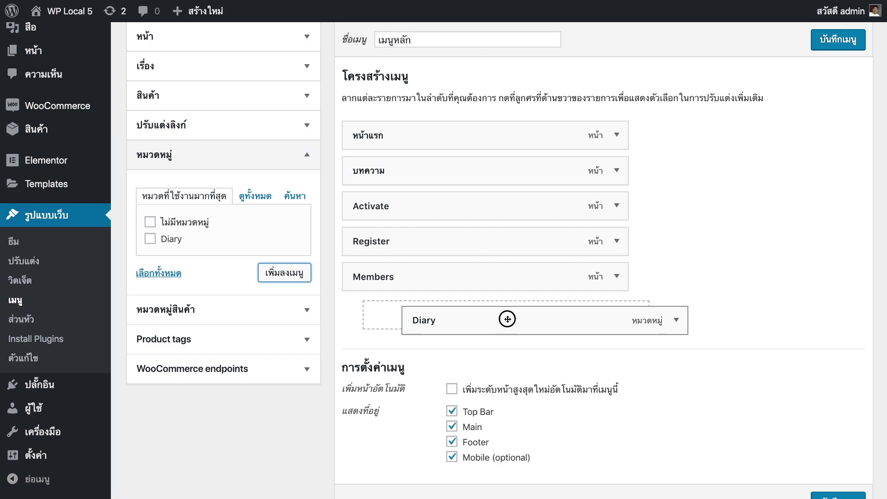
drag(507, 319, 506, 202)
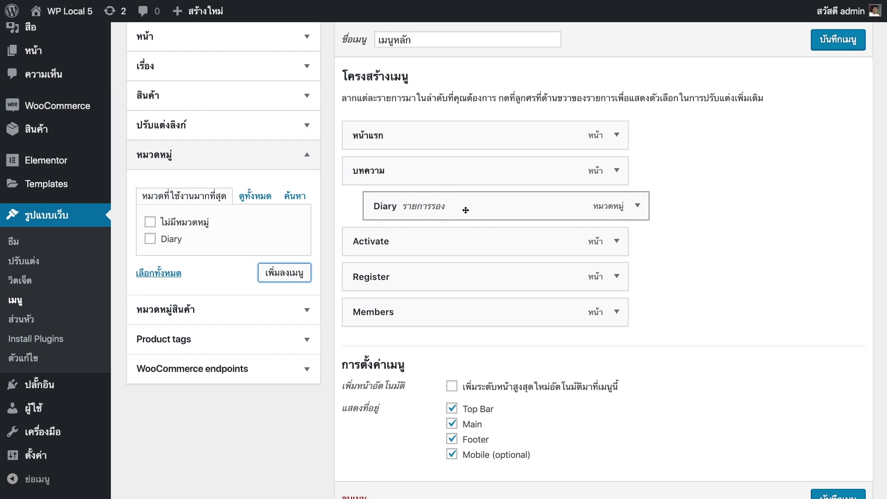
click(835, 47)
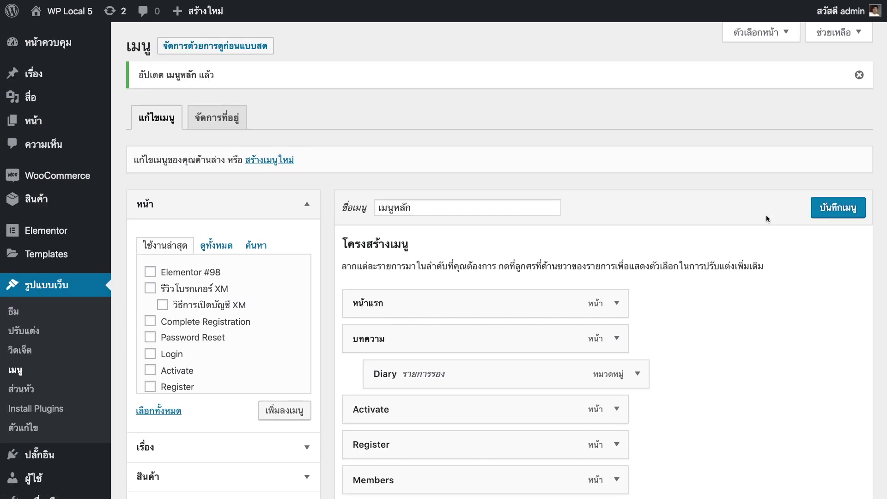
Reload the site's home page and check the updated header menu, including the บทความ submenu.
key(ctrl+Tab)
key(ctrl+r)
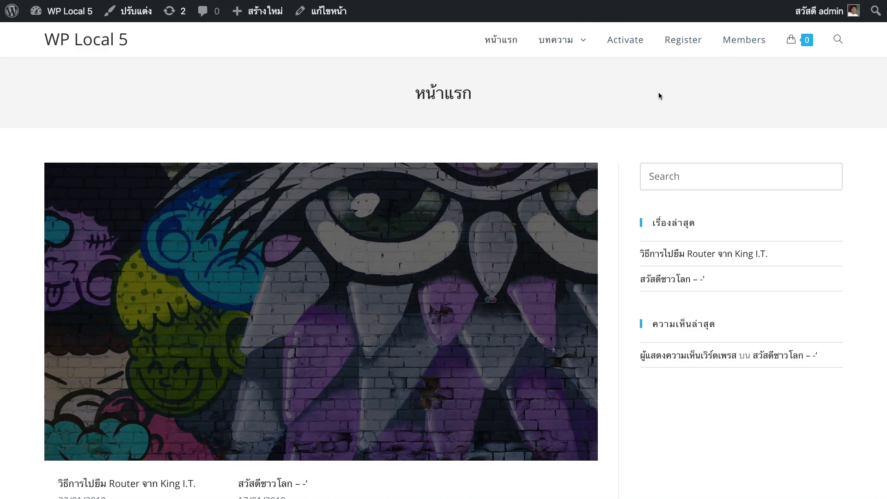
mouse_move(576, 52)
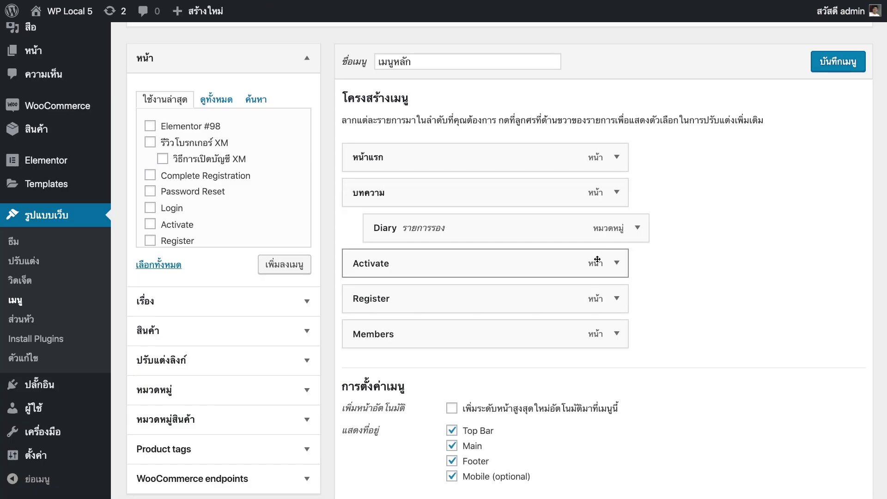
Remove the Members, Register and Activate items from the menu structure in the menu editor.
click(616, 333)
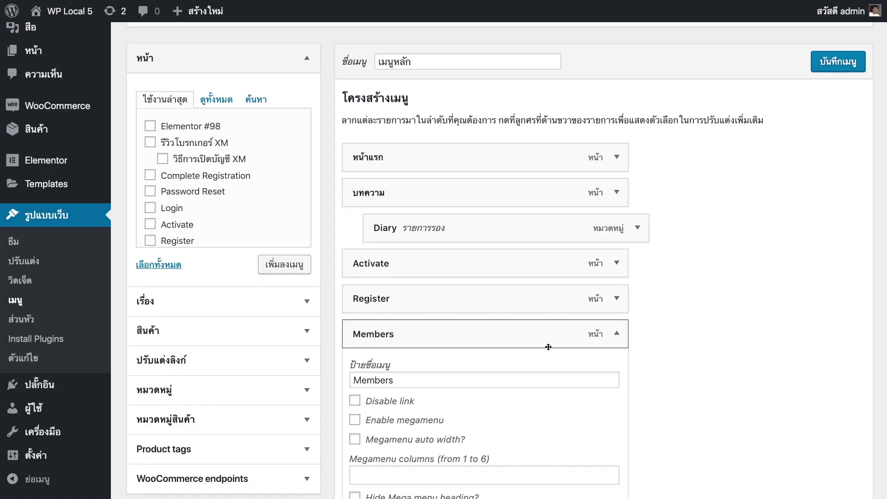
scroll(549, 346, down, 3)
click(363, 441)
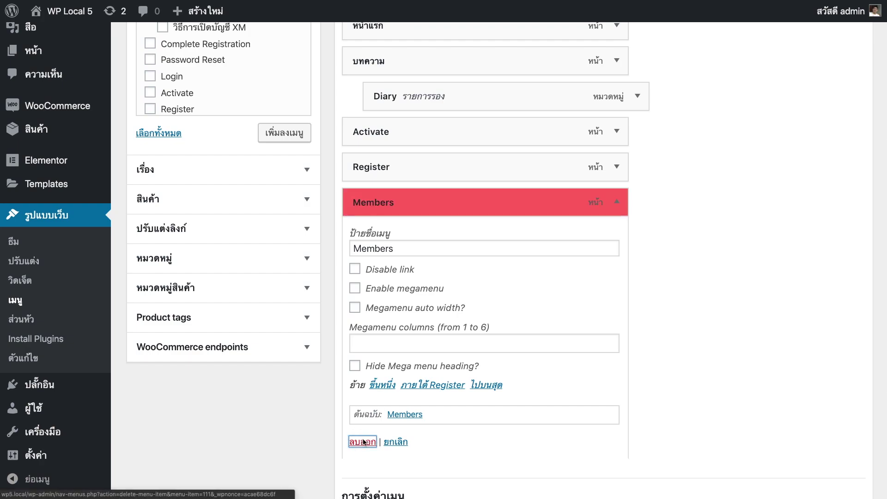
click(617, 238)
scroll(373, 358, down, 3)
click(363, 406)
click(617, 279)
scroll(554, 279, down, 3)
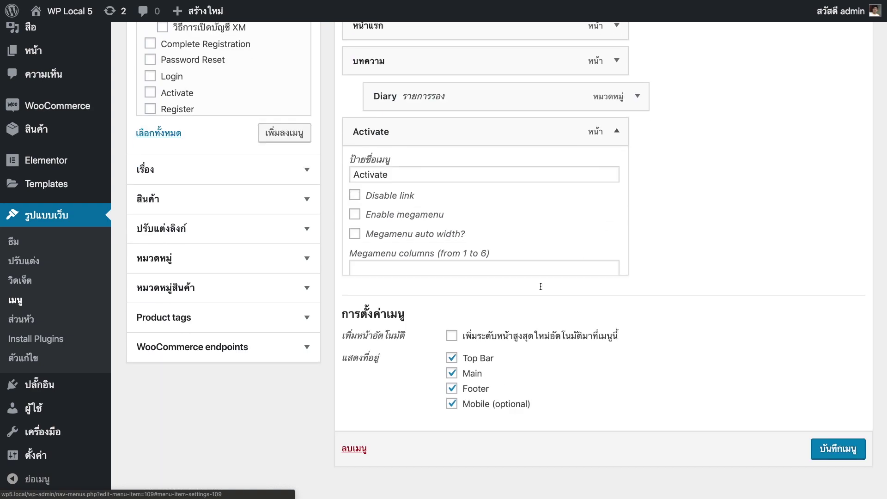
click(362, 414)
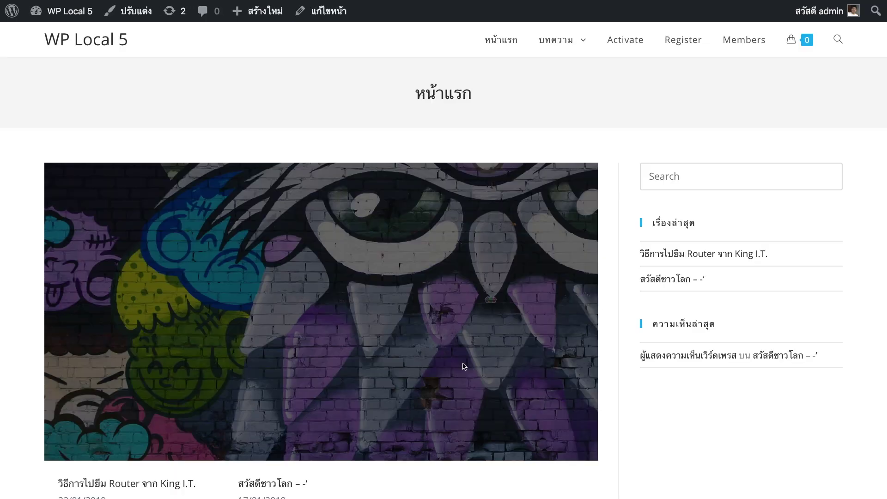
Check the footer menu on the home page, and inspect the page with the developer tools docked to the right side.
scroll(463, 356, down, 10)
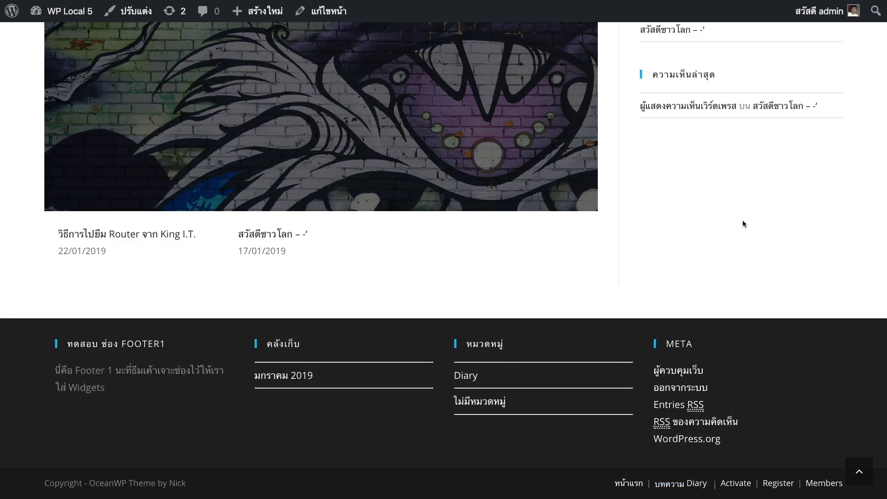
scroll(744, 222, up, 10)
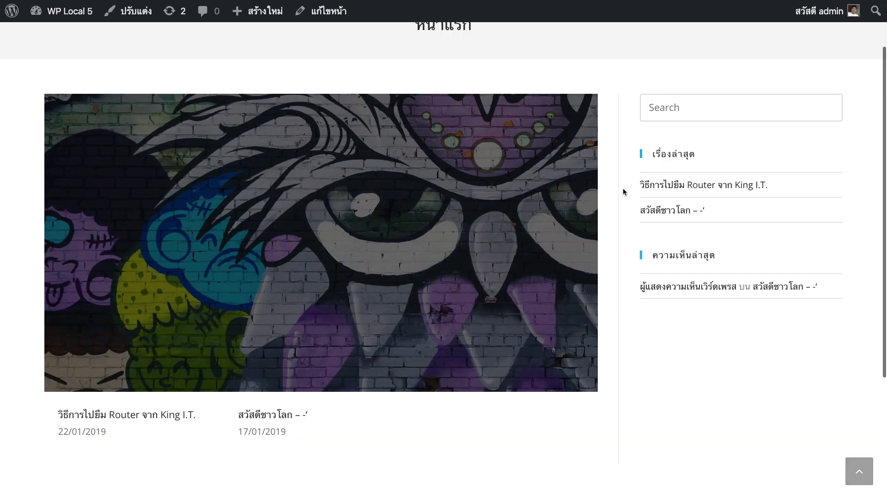
right_click(641, 347)
click(665, 478)
scroll(639, 285, up, 2)
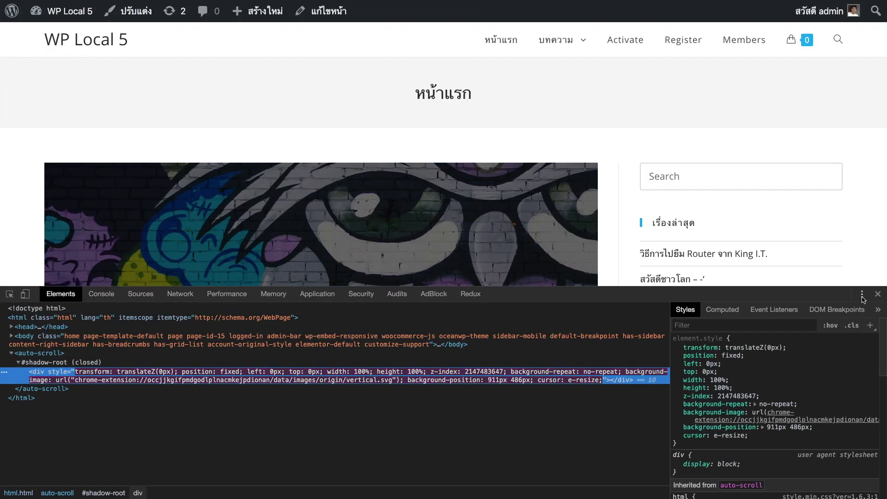
click(862, 294)
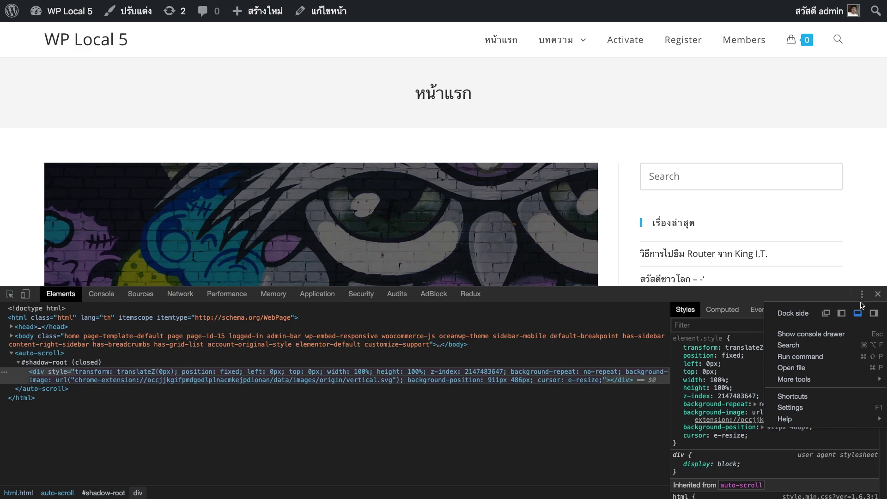
click(873, 314)
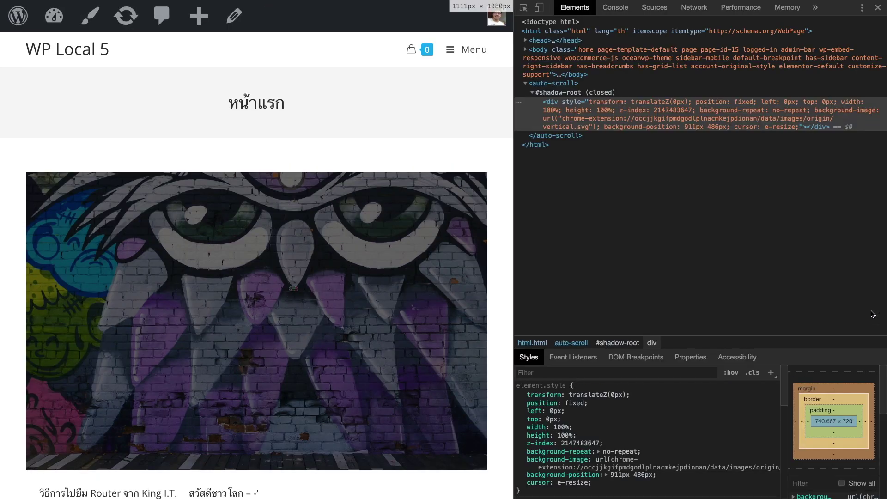
Open the home page's mobile menu to check its items, and close the menu and the developer tools.
click(451, 49)
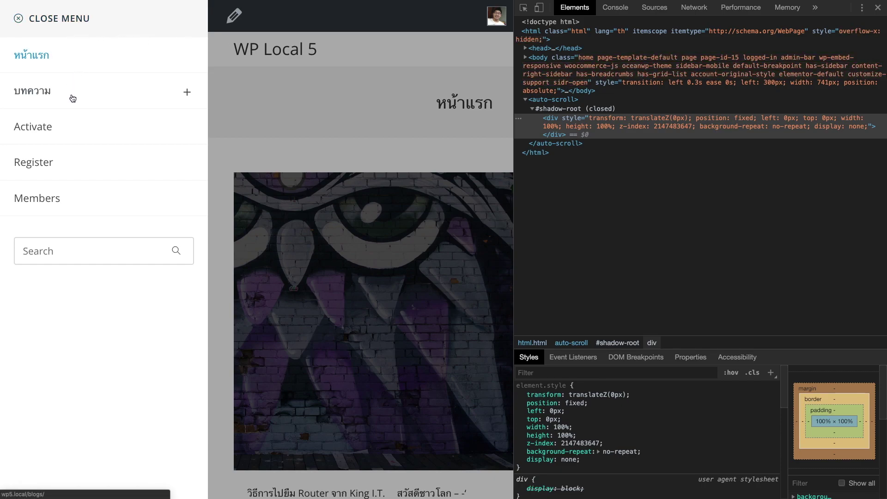
click(425, 125)
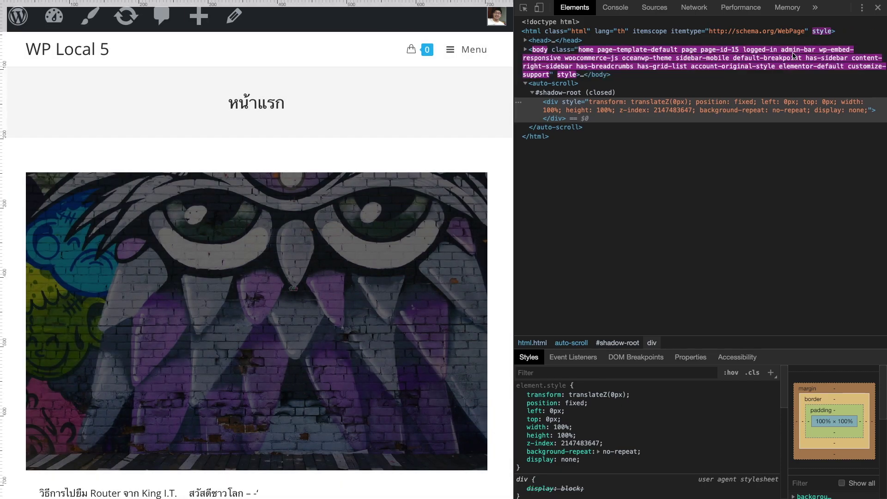
click(877, 7)
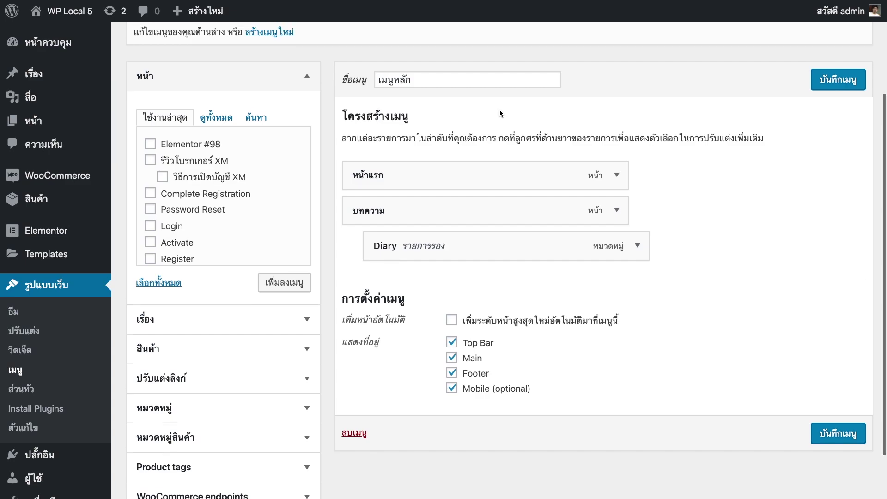
Create a new menu named เมนูสำหรับมือถือ, leaving the main menu's unsaved changes behind.
scroll(499, 113, up, 1)
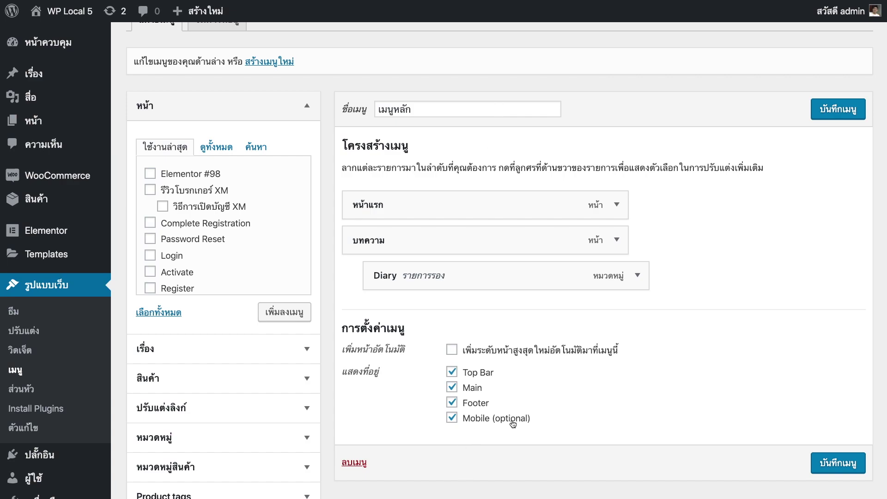
click(270, 61)
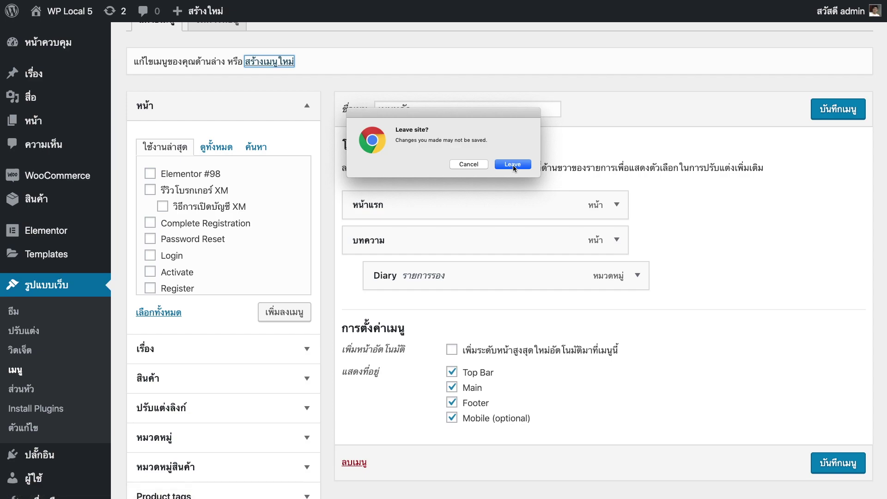
click(510, 169)
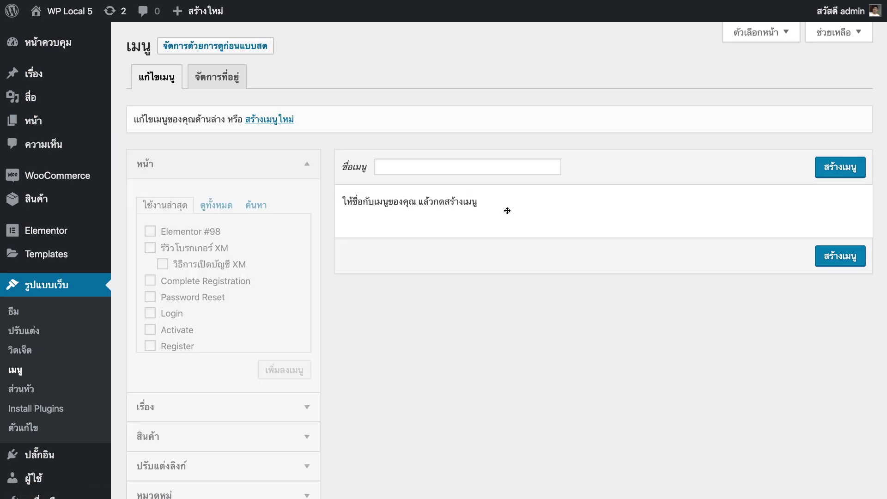
click(442, 171)
text(เมนู)
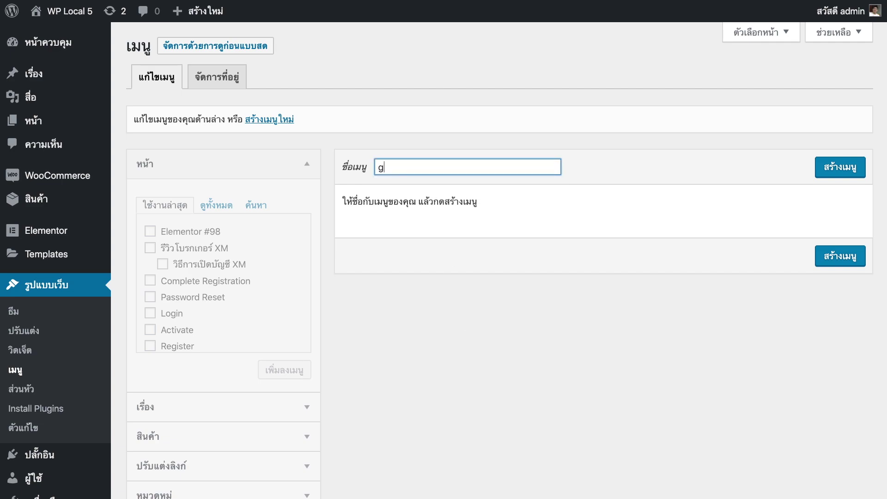
text(สำหรับมือถือ)
click(821, 177)
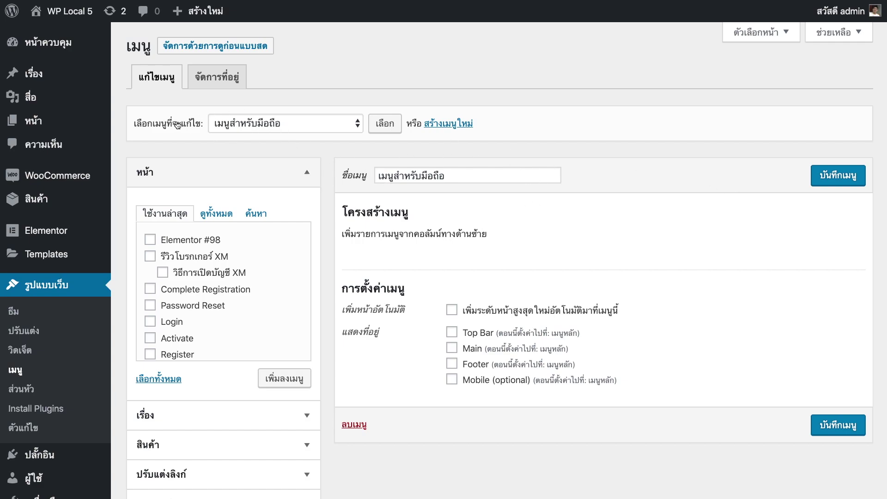
Assign the เมนูสำหรับมือถือ menu to the Mobile (optional) display location.
click(309, 125)
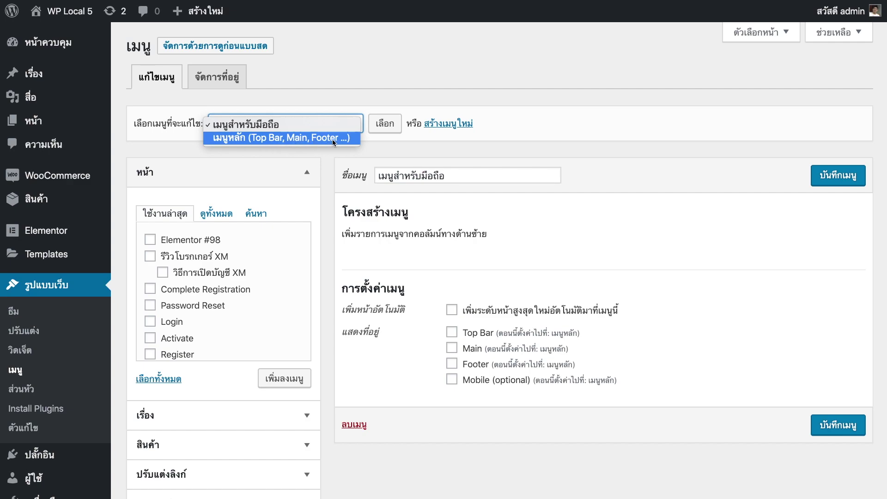
click(432, 140)
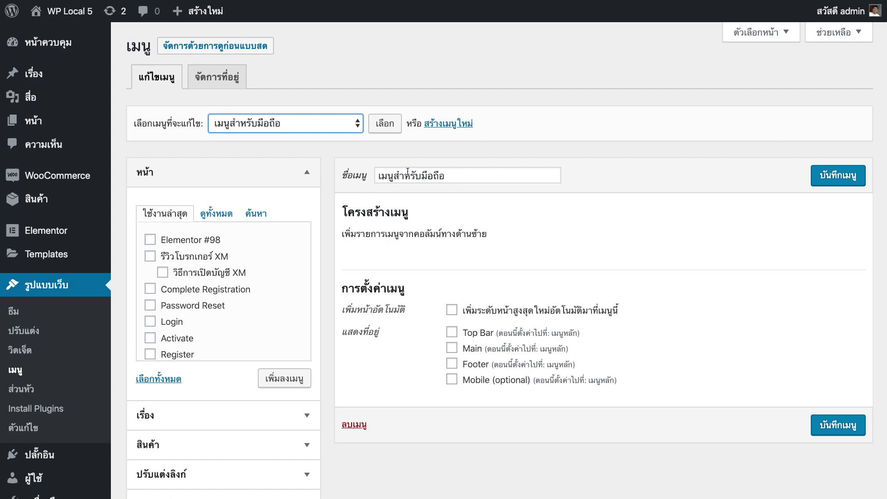
click(452, 380)
click(452, 379)
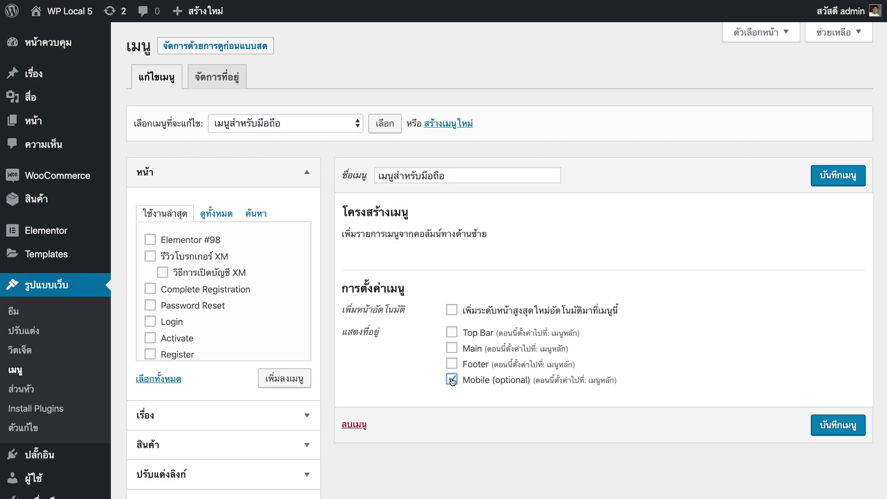
scroll(200, 316, down, 4)
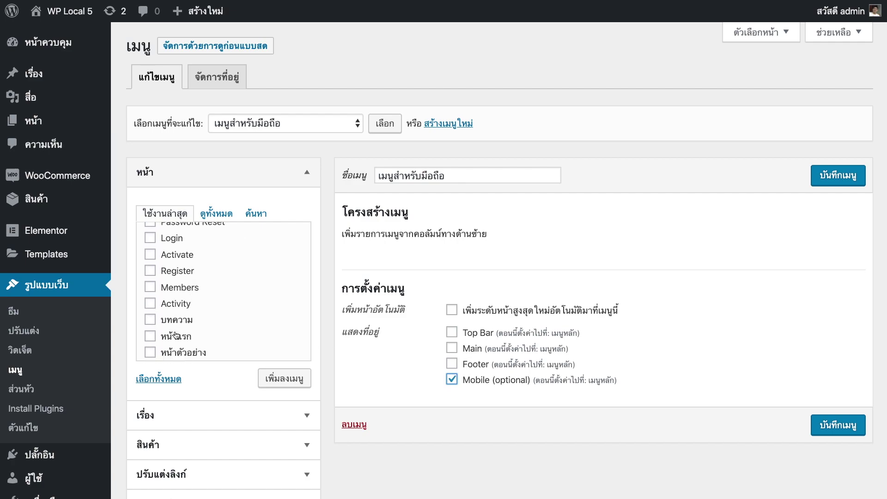
click(197, 443)
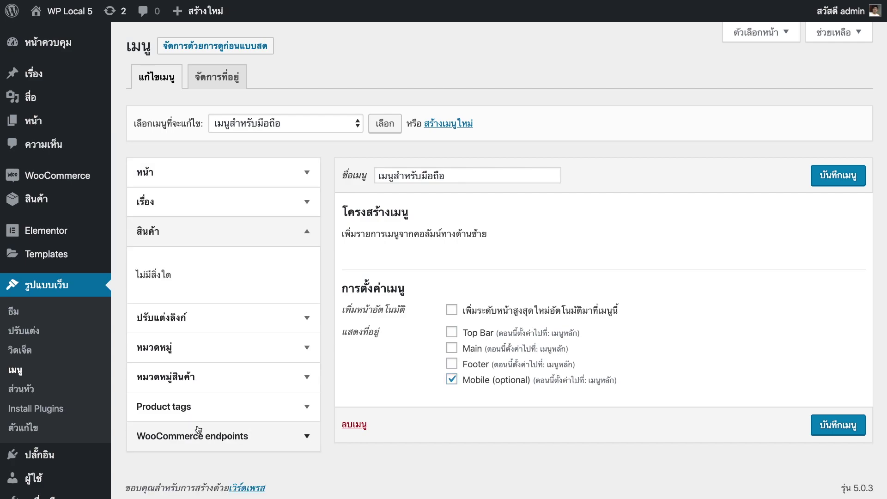
click(180, 318)
click(216, 309)
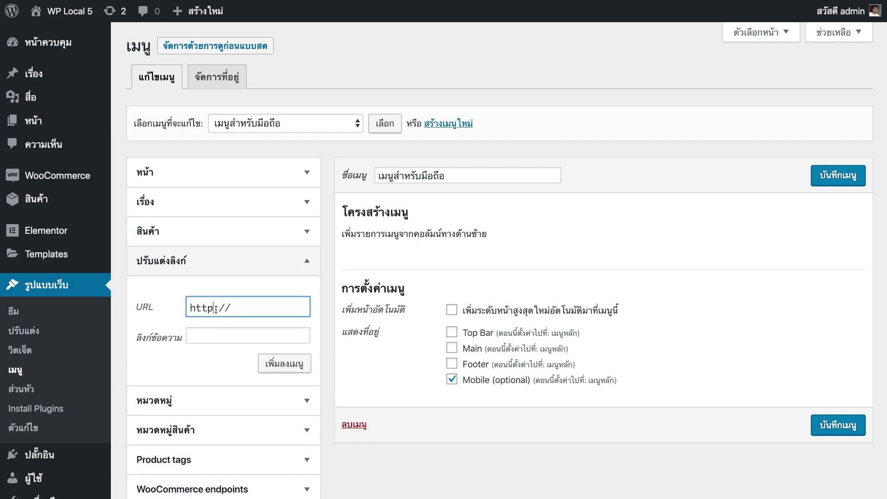
text(ห)
key(BackSpace)
text(swww.kanexkane.com)
click(247, 335)
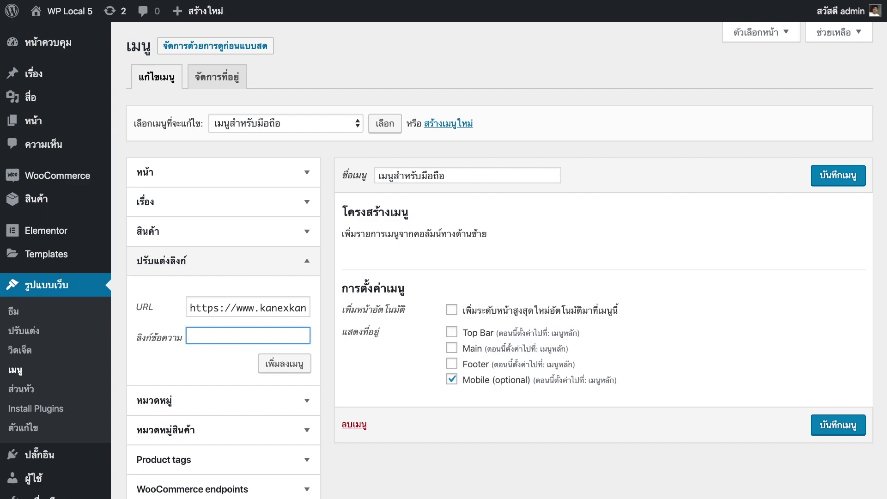
text(KanexKane Blog)
click(294, 365)
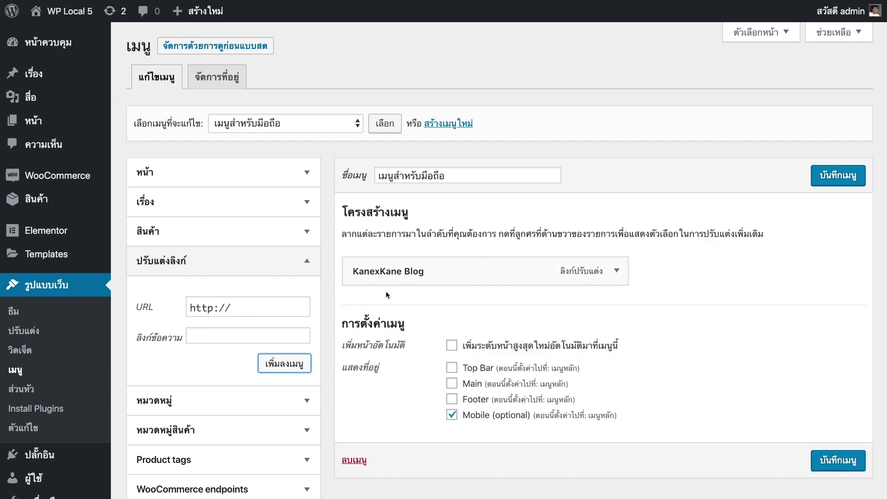
Add the post วิธีการไปยืม Router จาก King I.T. to the mobile menu.
click(217, 183)
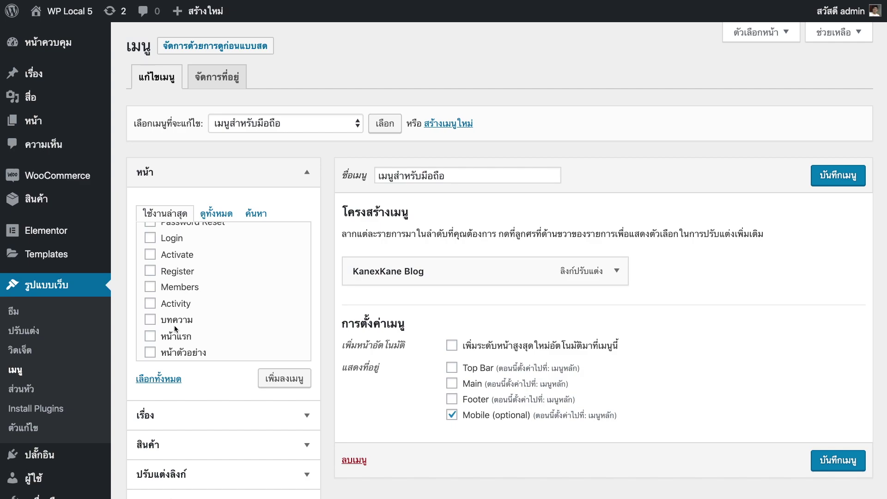
scroll(184, 337, down, 3)
click(199, 337)
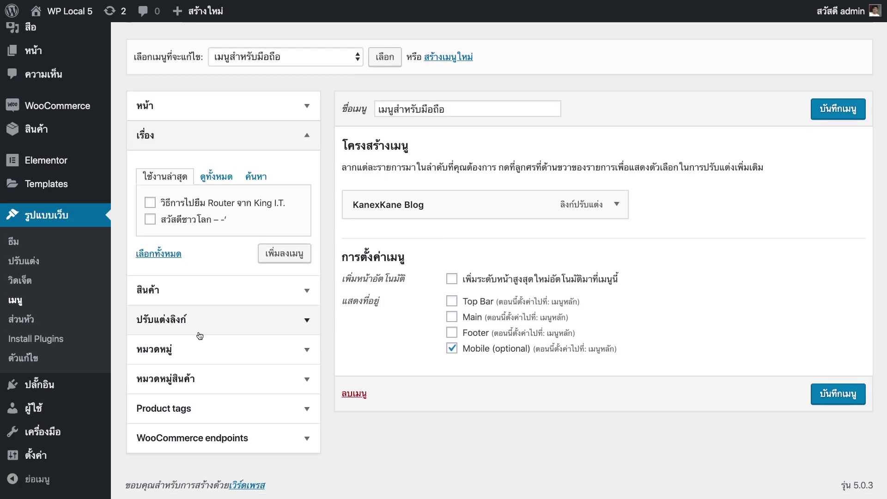
click(180, 205)
click(286, 254)
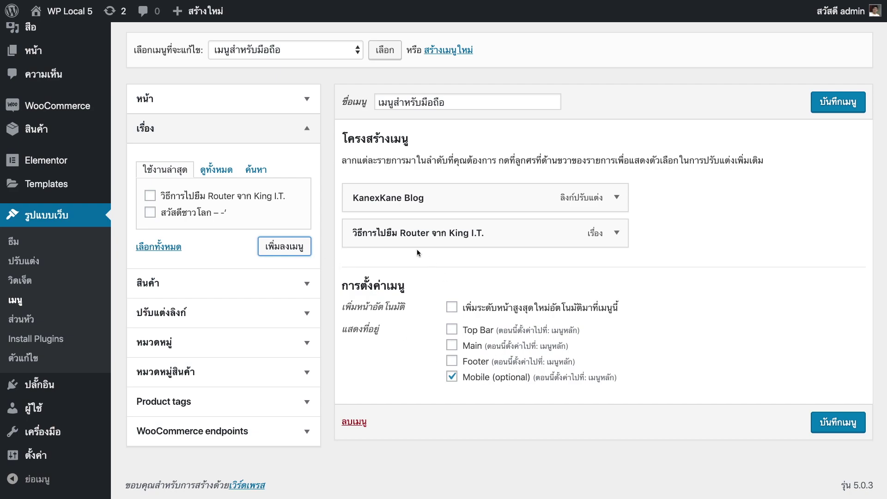
Expand the KanexKane Blog and Router post menu items to examine their settings, and collapse both again.
click(616, 196)
scroll(462, 232, down, 1)
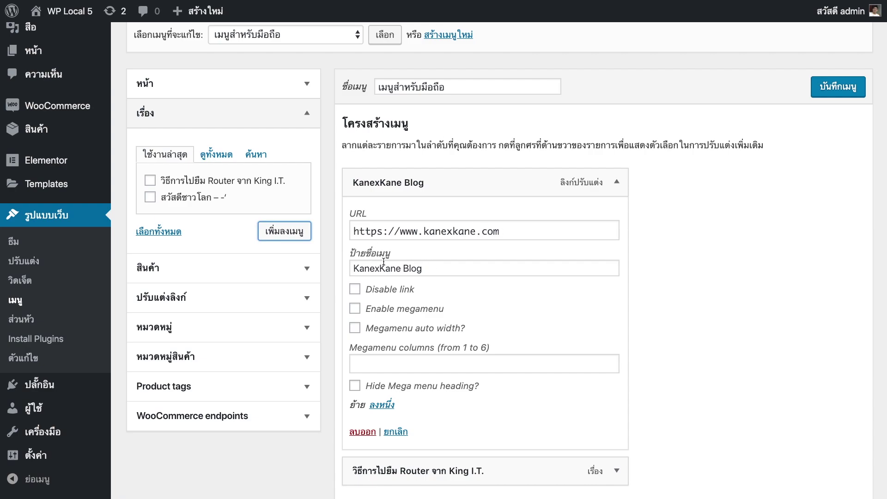
scroll(462, 277, down, 5)
click(524, 407)
scroll(445, 376, down, 6)
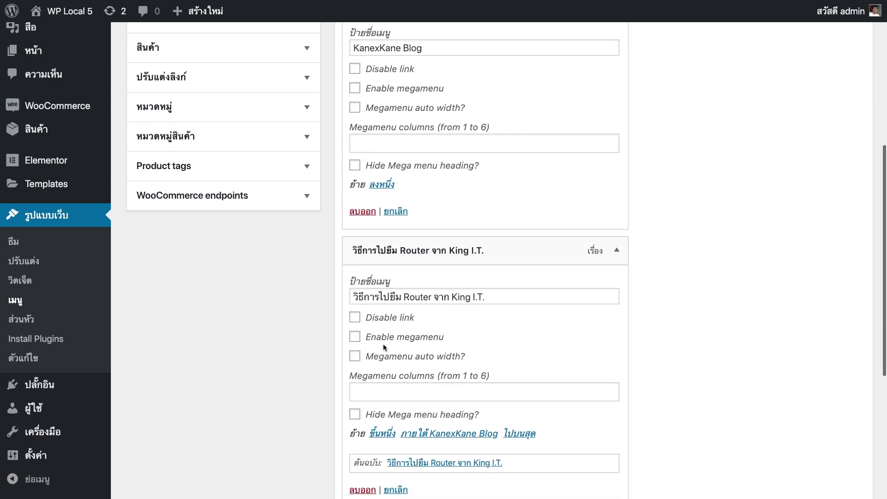
click(616, 250)
scroll(631, 242, up, 5)
scroll(631, 240, up, 3)
click(616, 269)
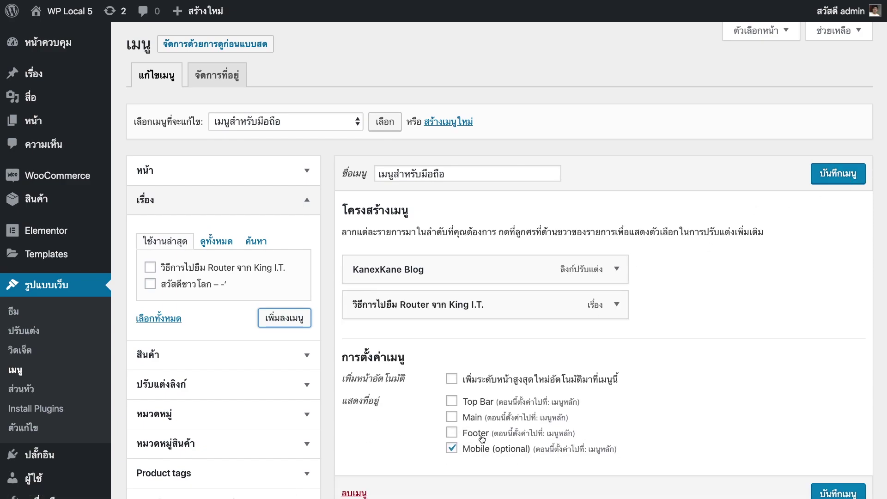
Save the mobile menu and check which menus and locations are listed for editing.
click(848, 180)
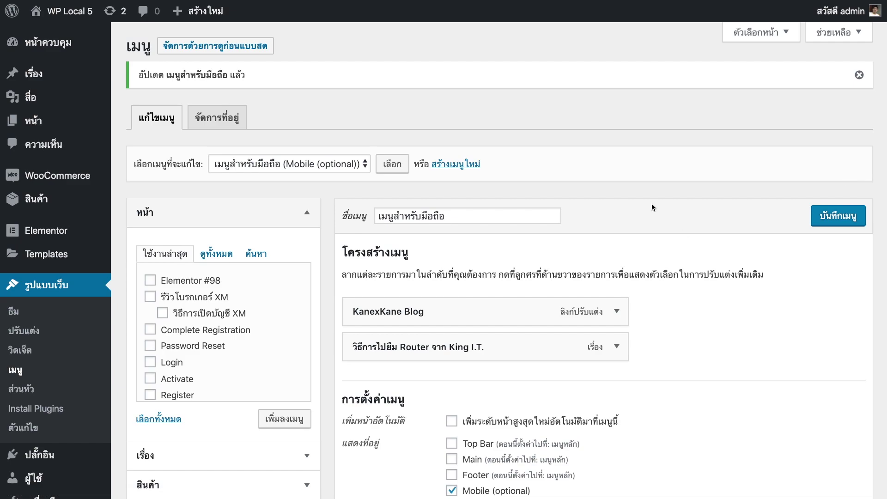
scroll(297, 159, down, 2)
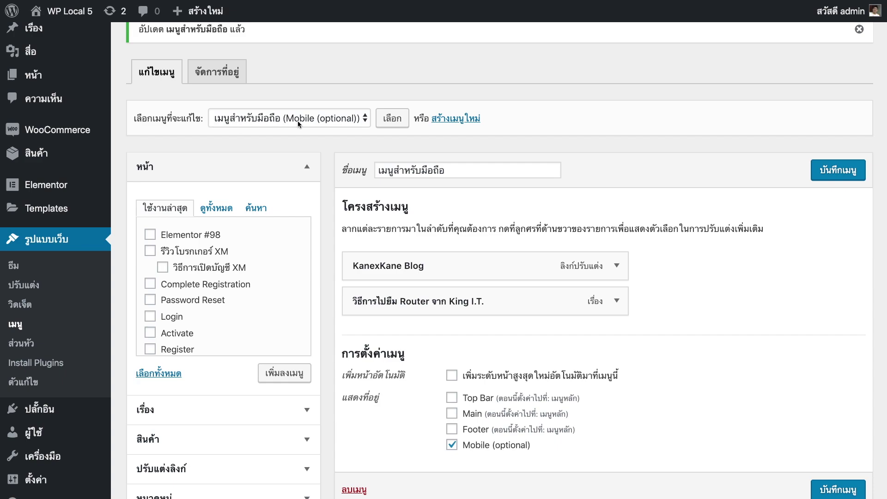
click(354, 123)
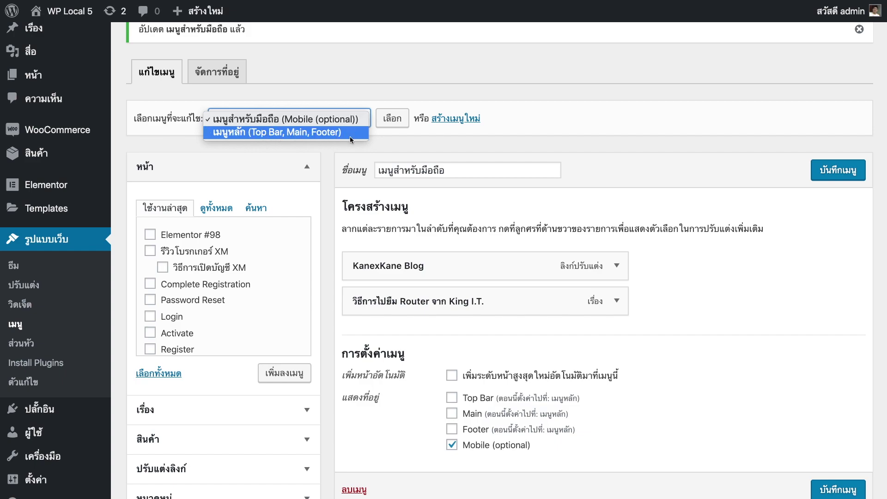
click(743, 290)
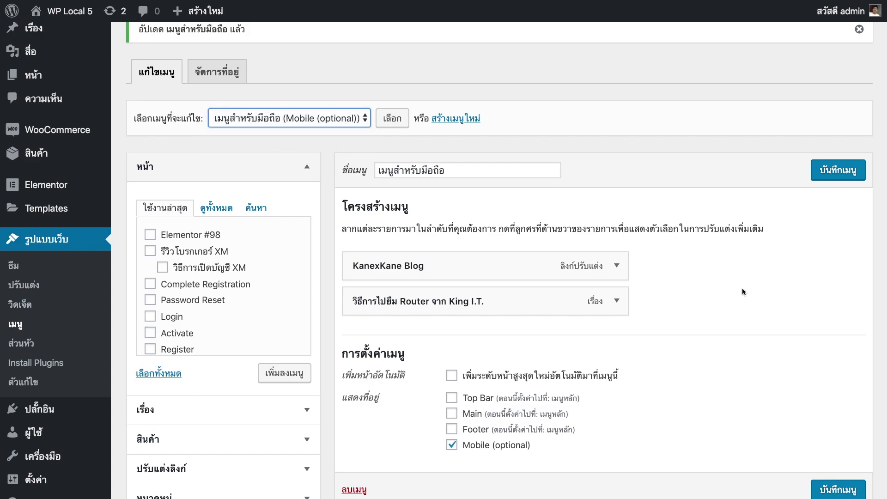
Check the header and footer menus on the home page, and open the mobile menu in the narrow view beside the developer tools.
key(ctrl+Tab)
click(662, 287)
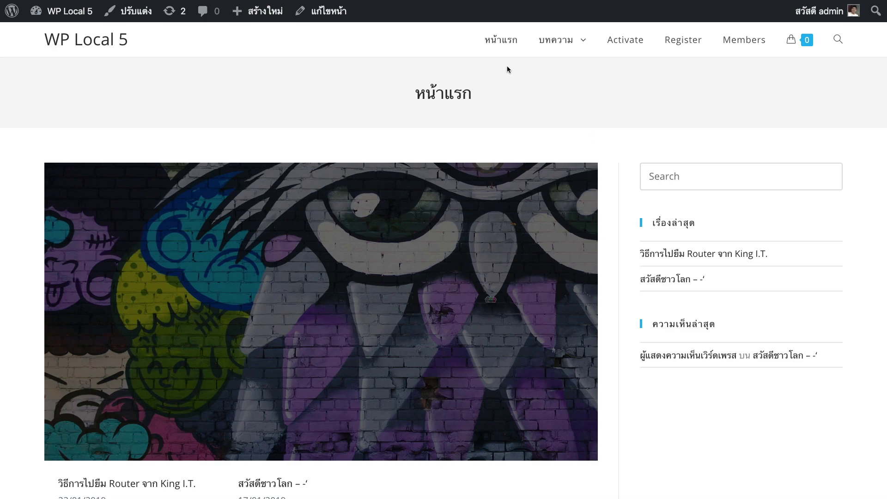
scroll(607, 172, down, 5)
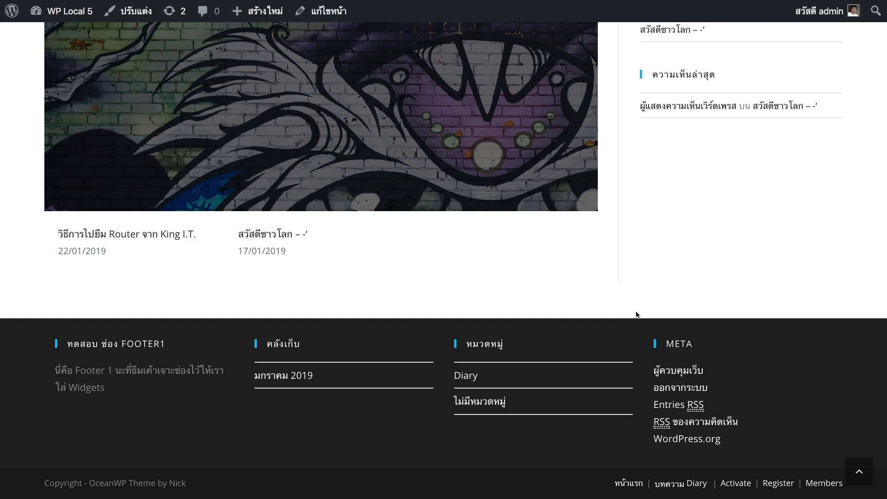
key(super+alt+i)
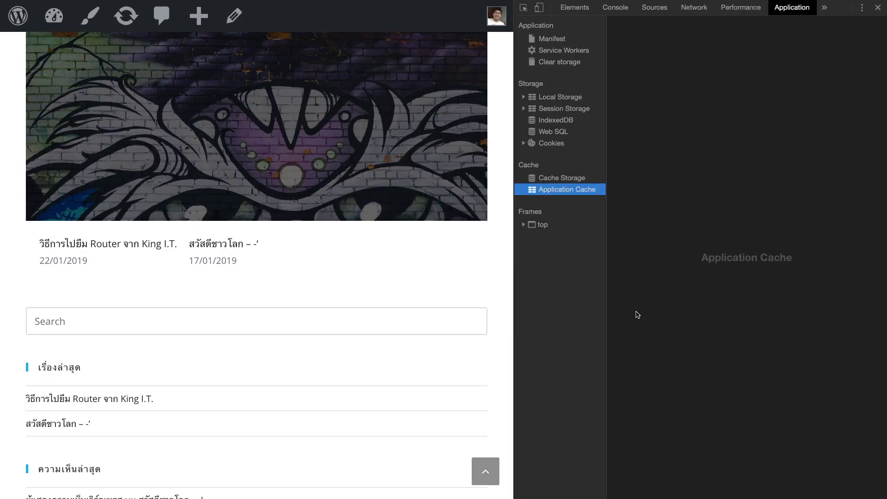
scroll(506, 282, up, 5)
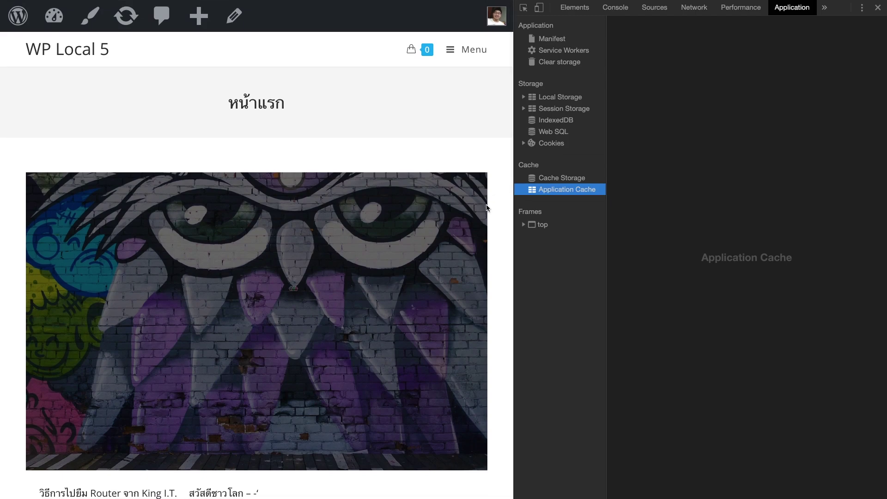
click(472, 50)
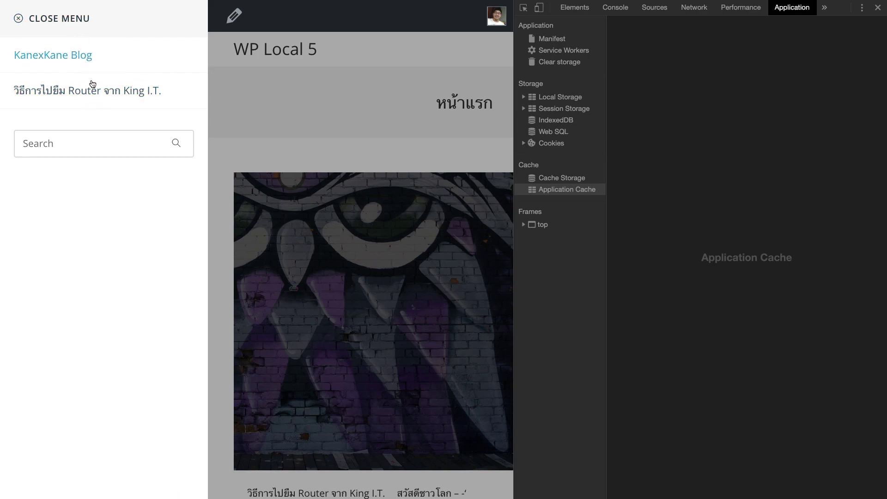
click(21, 21)
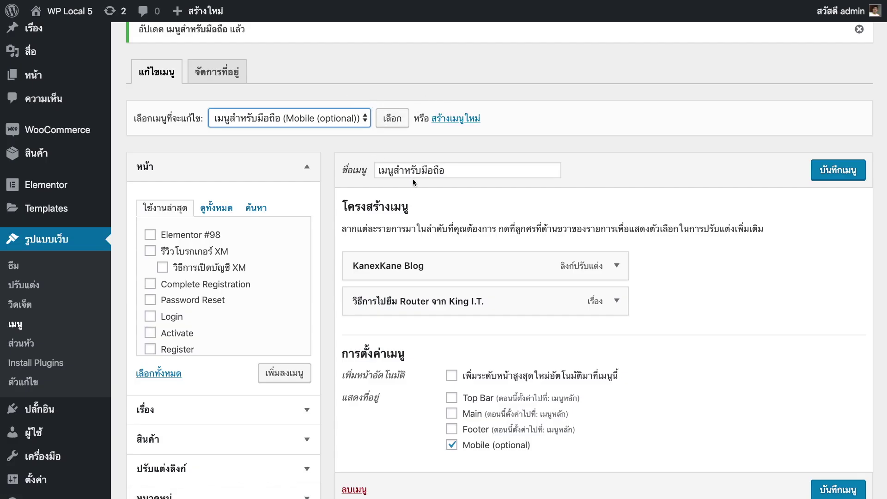
Create a new menu named Menu for Footer and assign it to the Footer display location.
click(455, 121)
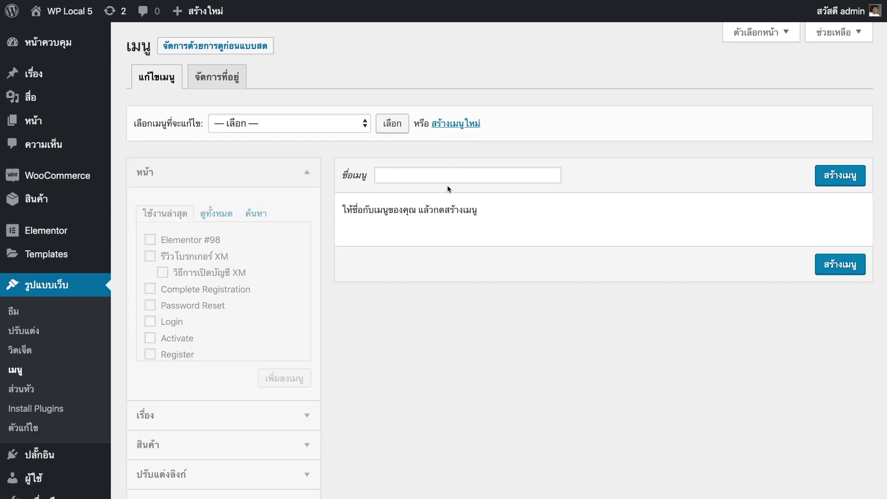
click(443, 175)
text(d)
text(Men)
text(u for Footer)
click(821, 184)
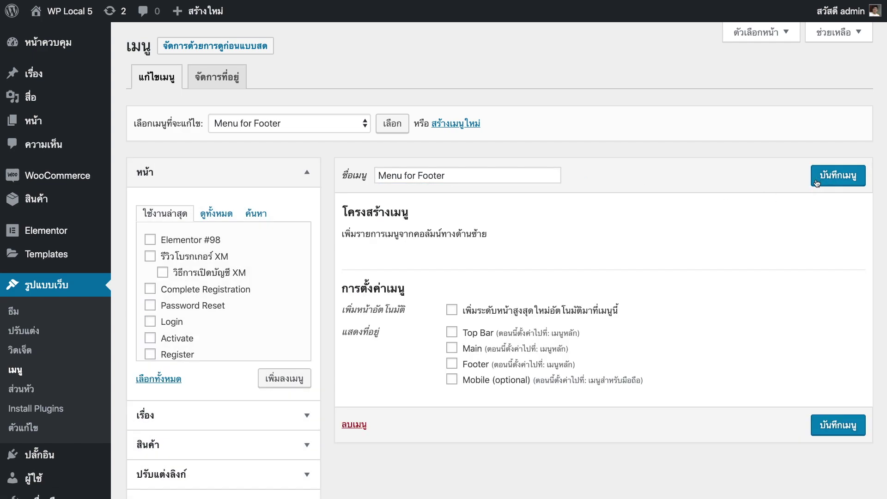
click(451, 364)
scroll(252, 364, down, 3)
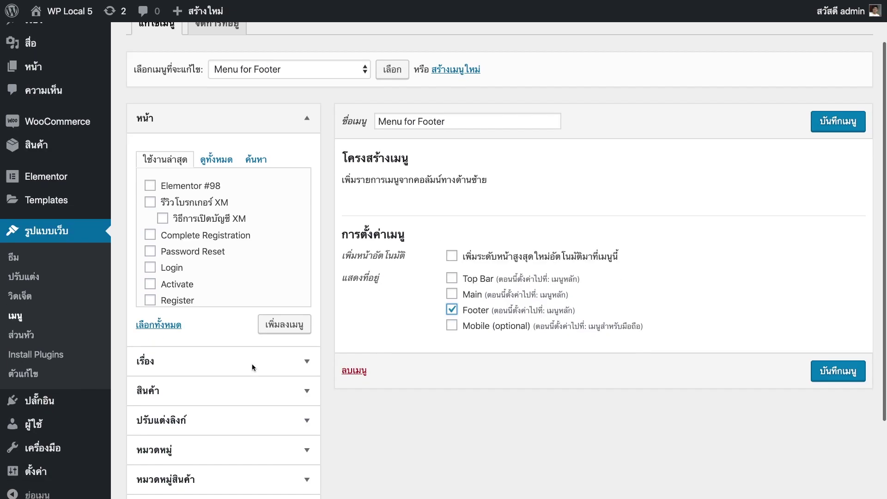
Add the Diary category to the Menu for Footer structure.
click(238, 402)
click(150, 308)
click(284, 342)
Add the posts "วิธีการไปยืม Router จาก King I.T." and "สวัสดีชาวโลก" to Menu for Footer and save the menu.
click(199, 171)
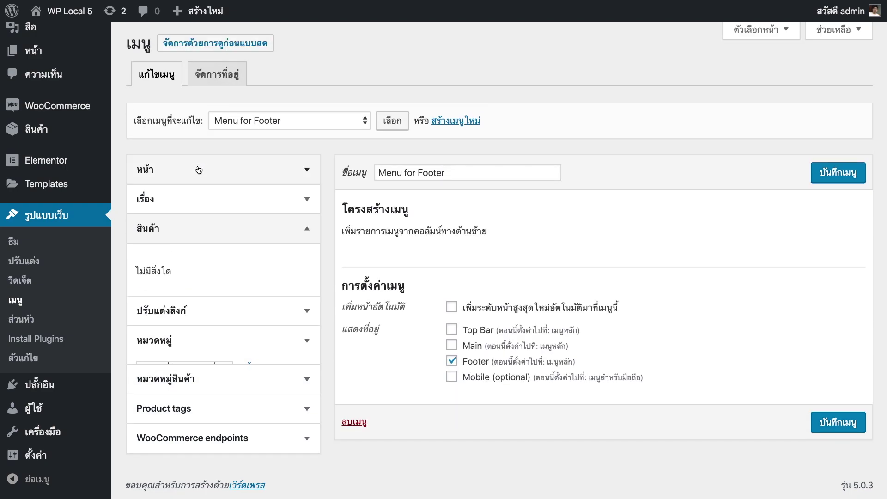
click(204, 194)
click(150, 202)
click(150, 219)
click(281, 254)
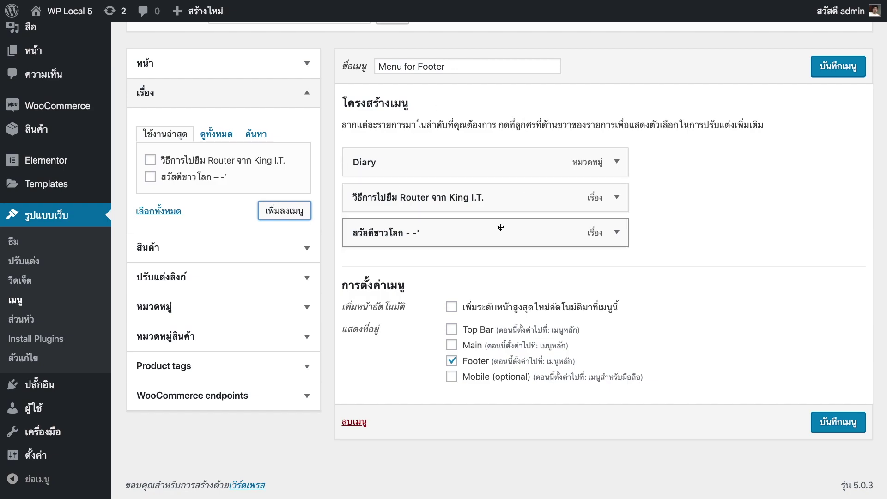
click(847, 420)
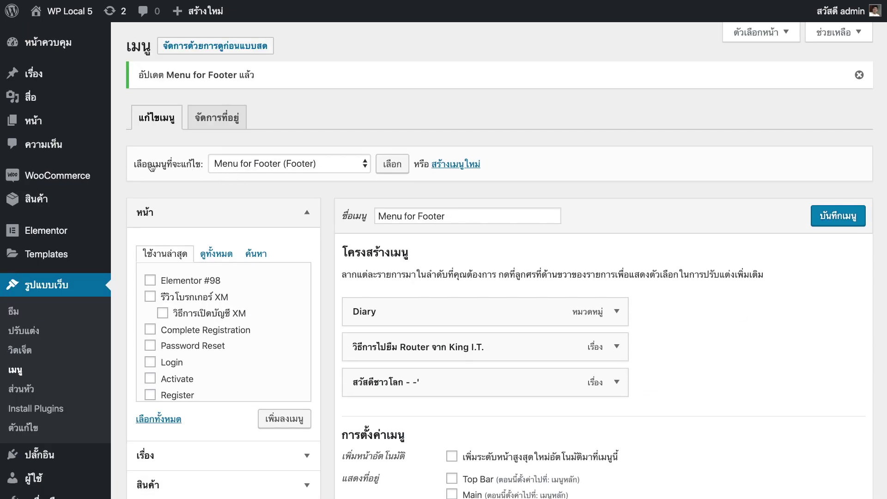
Check the list of editable menus and which menu is assigned to the Top Bar, Main and Mobile locations.
click(232, 171)
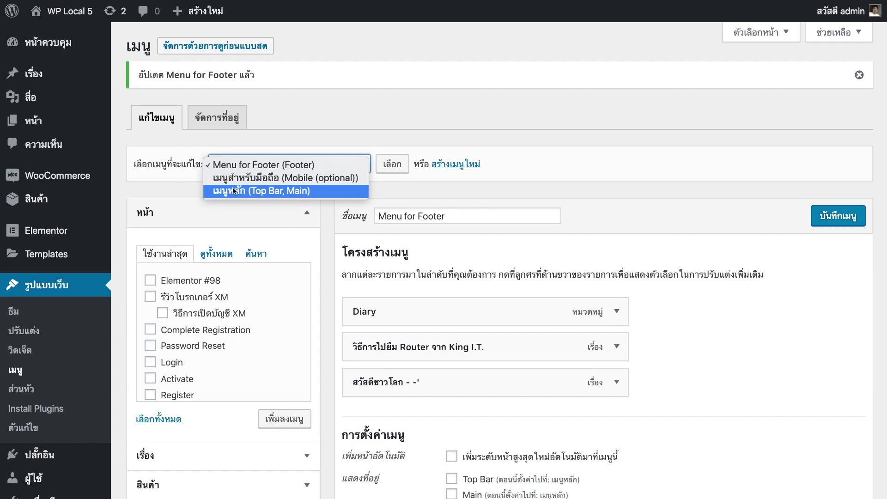
click(512, 194)
scroll(511, 270, down, 5)
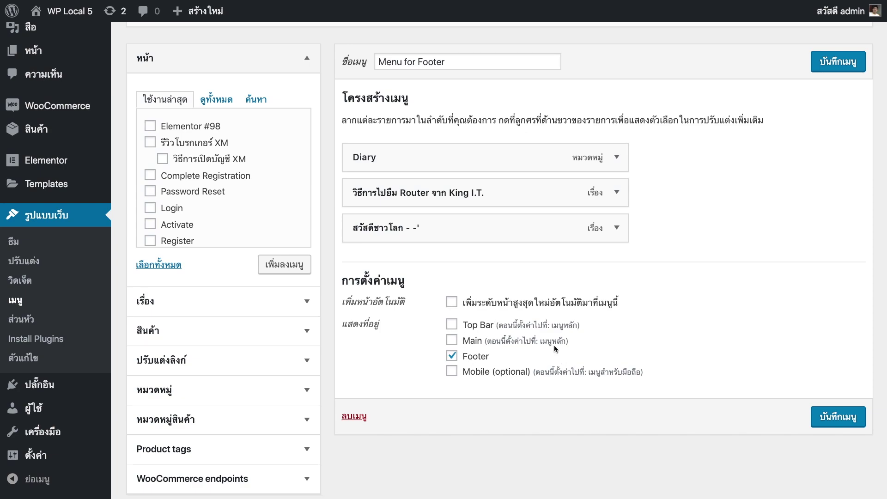
mouse_move(552, 326)
mouse_down()
mouse_move(576, 325)
mouse_move(550, 341)
mouse_move(561, 342)
mouse_up()
click(541, 343)
drag(588, 373, 630, 373)
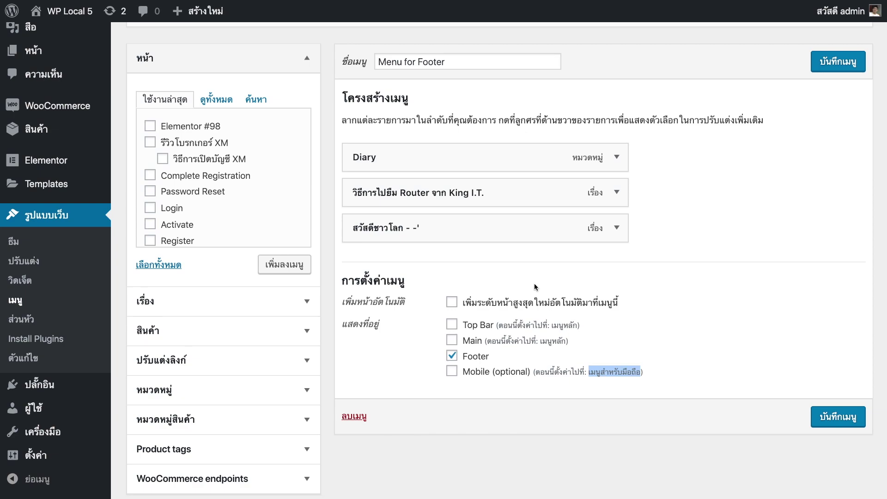
Switch to the site's home page and check its header and footer menus.
key(ctrl+Tab)
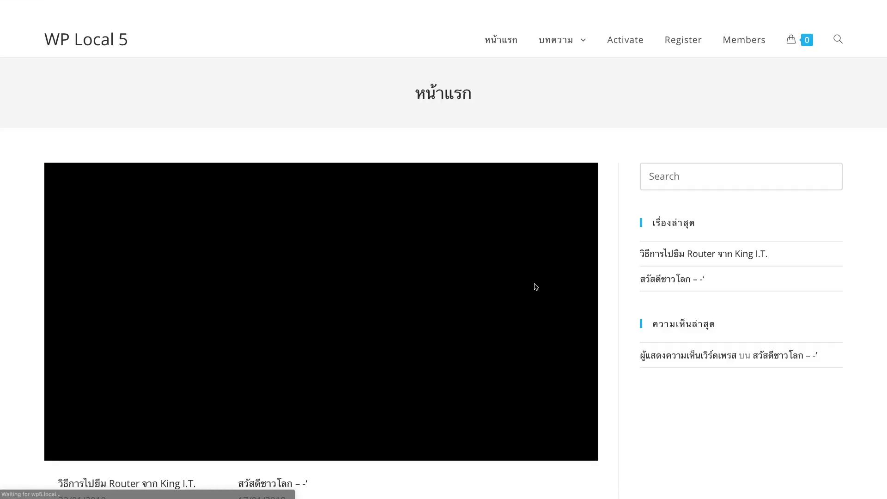
scroll(548, 87, up, 5)
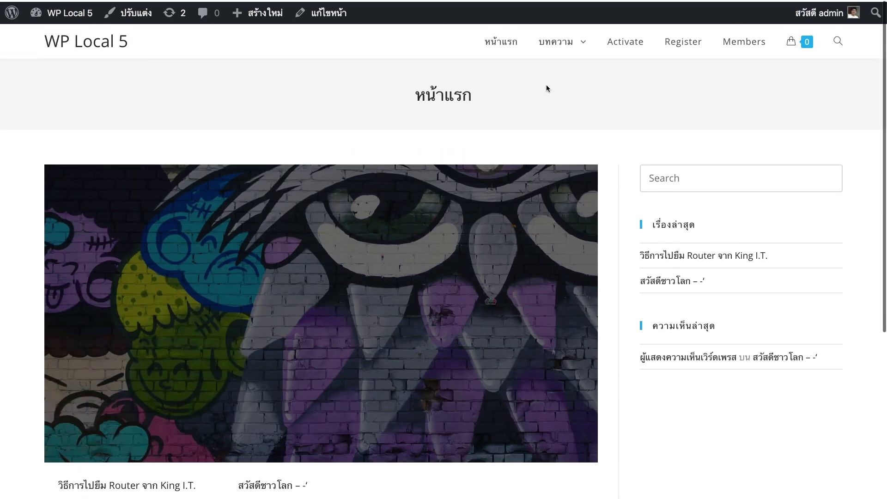
scroll(608, 190, down, 10)
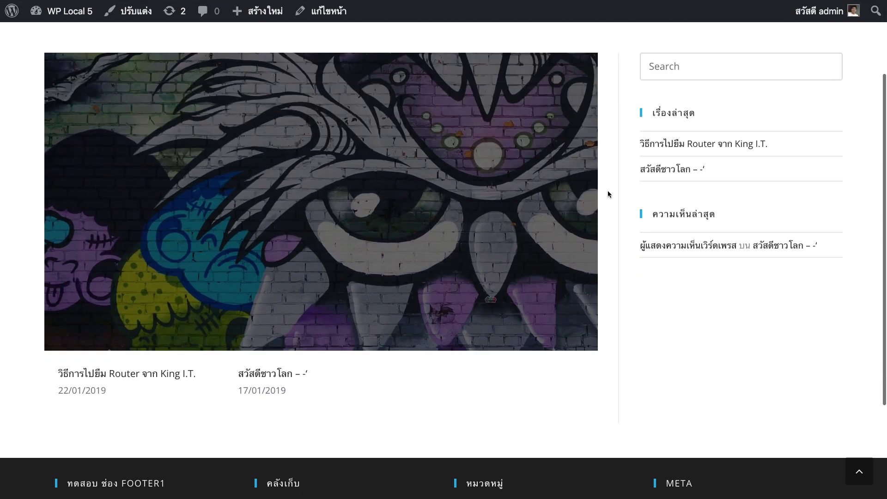